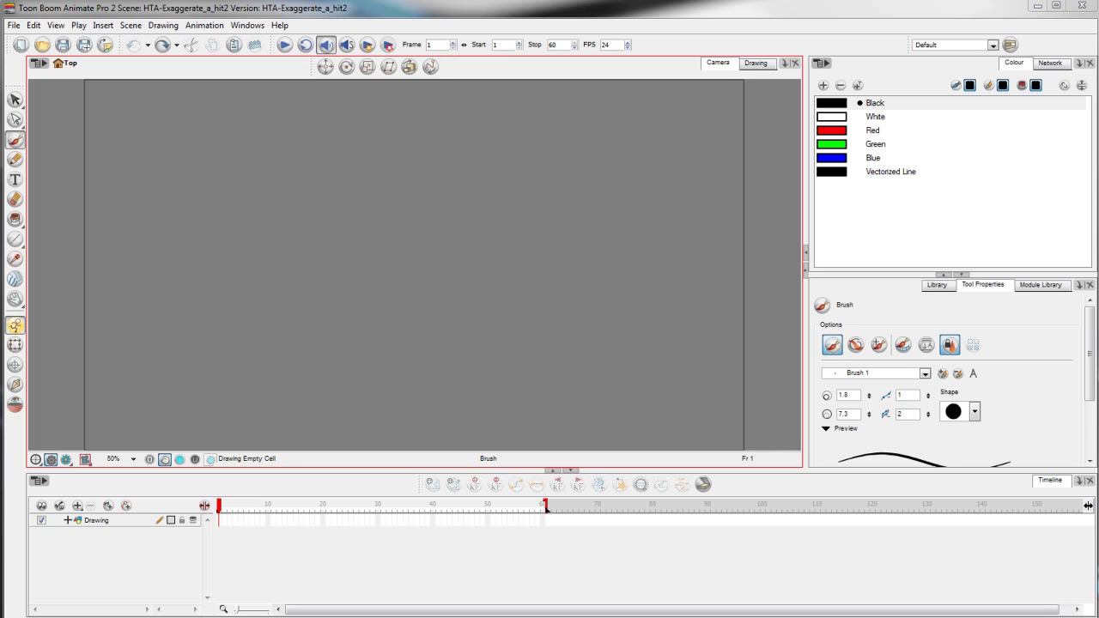
- Draw a long horizontal guide line across the middle of the camera frame and a vertical line just inside its right edge
left_click(16, 240)
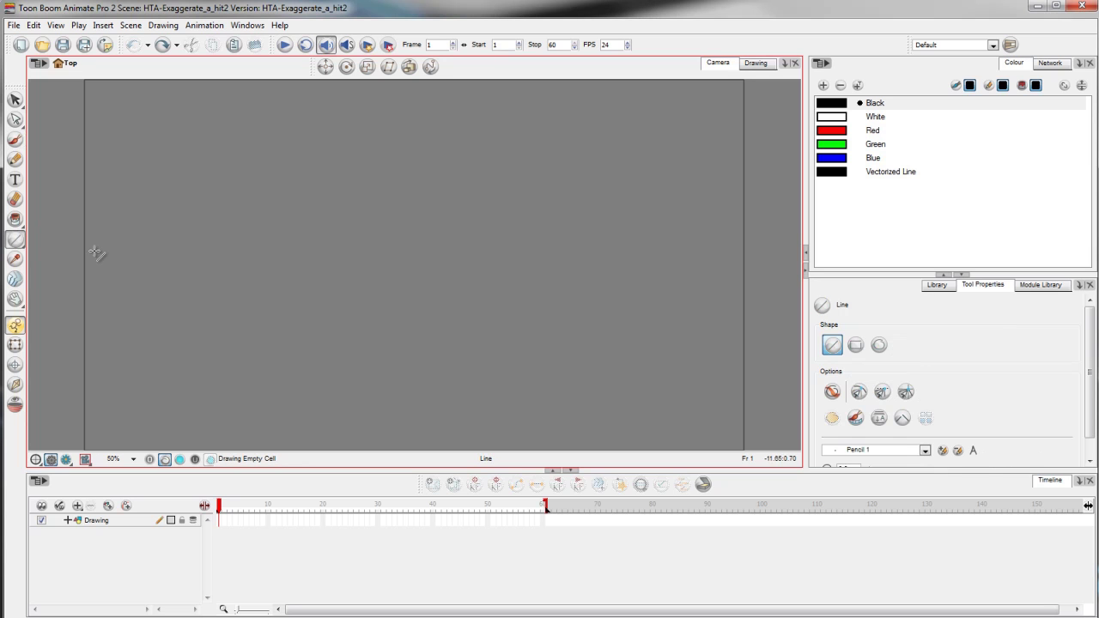
left_click_drag(93, 255, 734, 255)
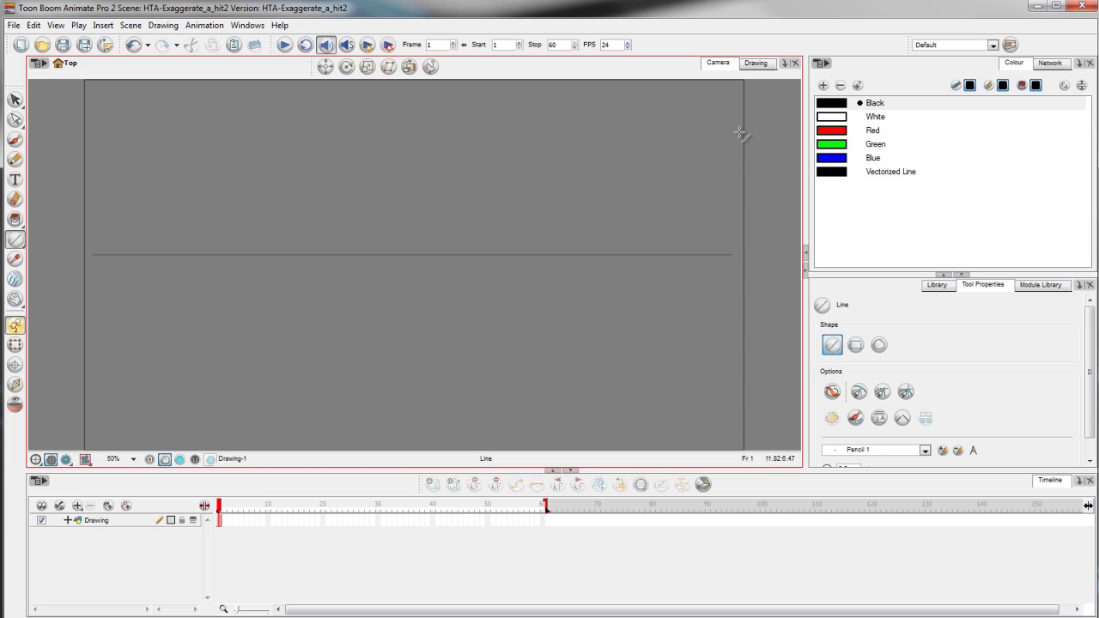
left_click_drag(740, 102, 740, 389)
- Lock the guide line layer and add a new drawing layer above it
left_click(183, 522)
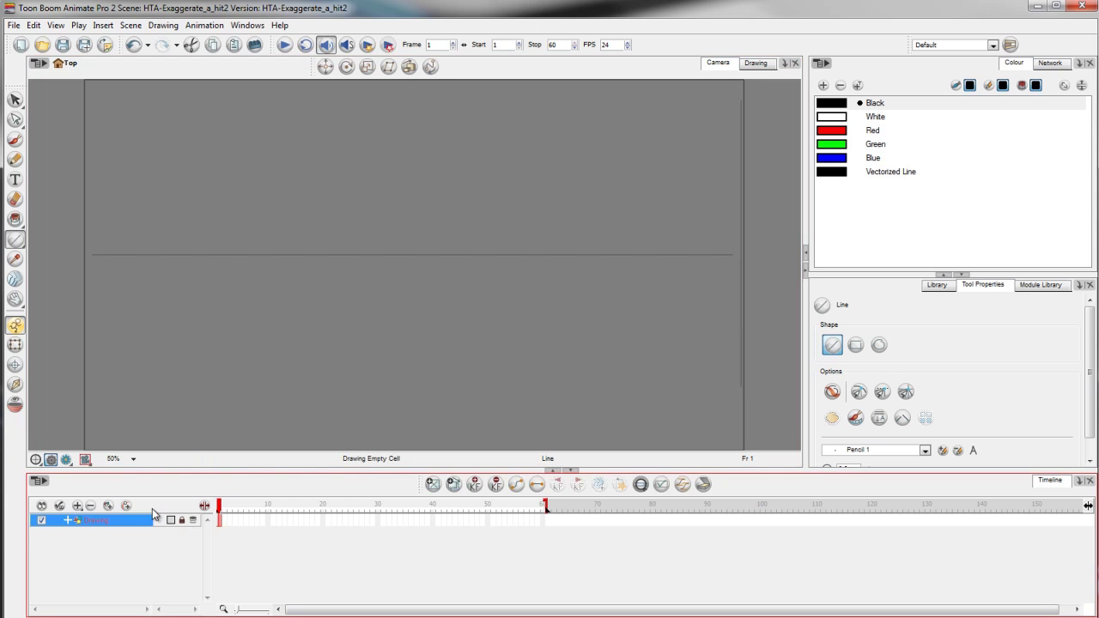
left_click(126, 507)
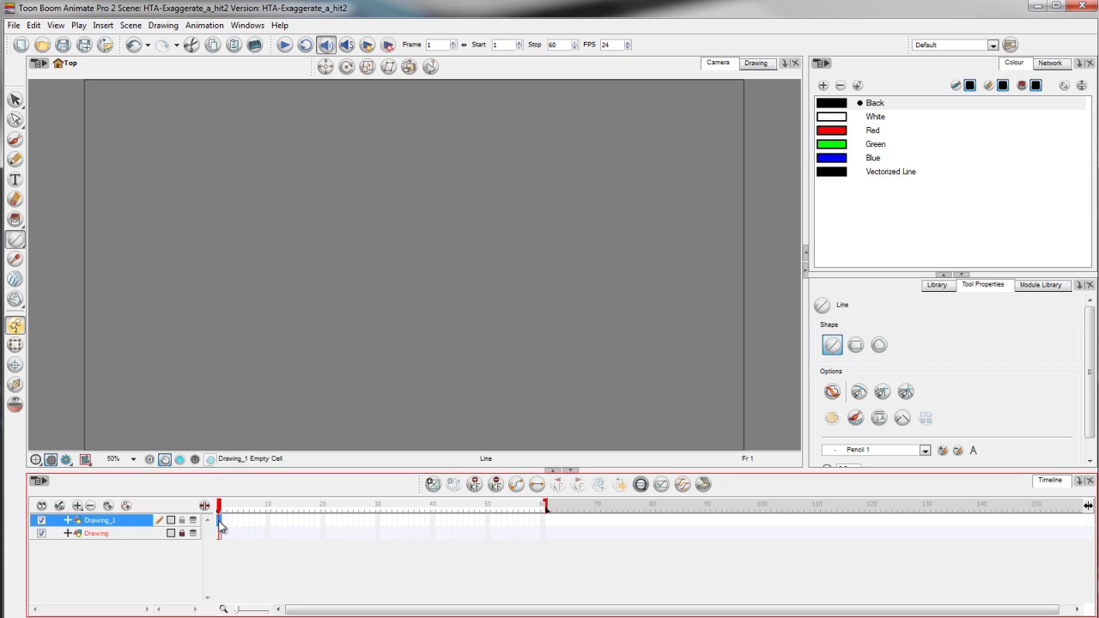
- Brush a small horizontal flying figure with head, torso and legs at the left end of the guide line on frame 1
left_click(16, 139)
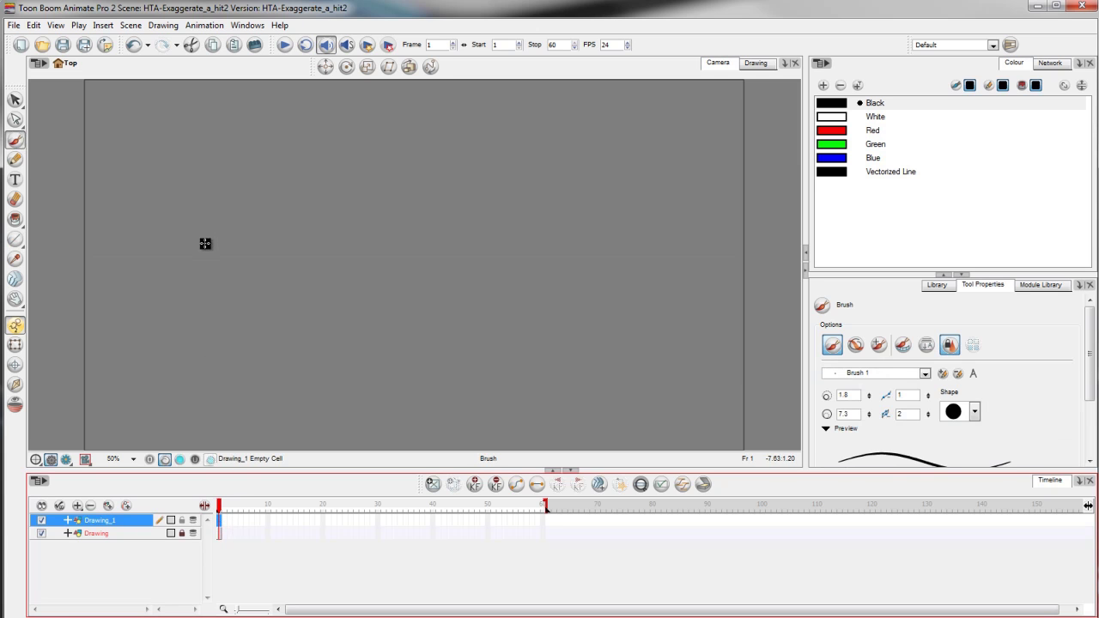
left_click(205, 245)
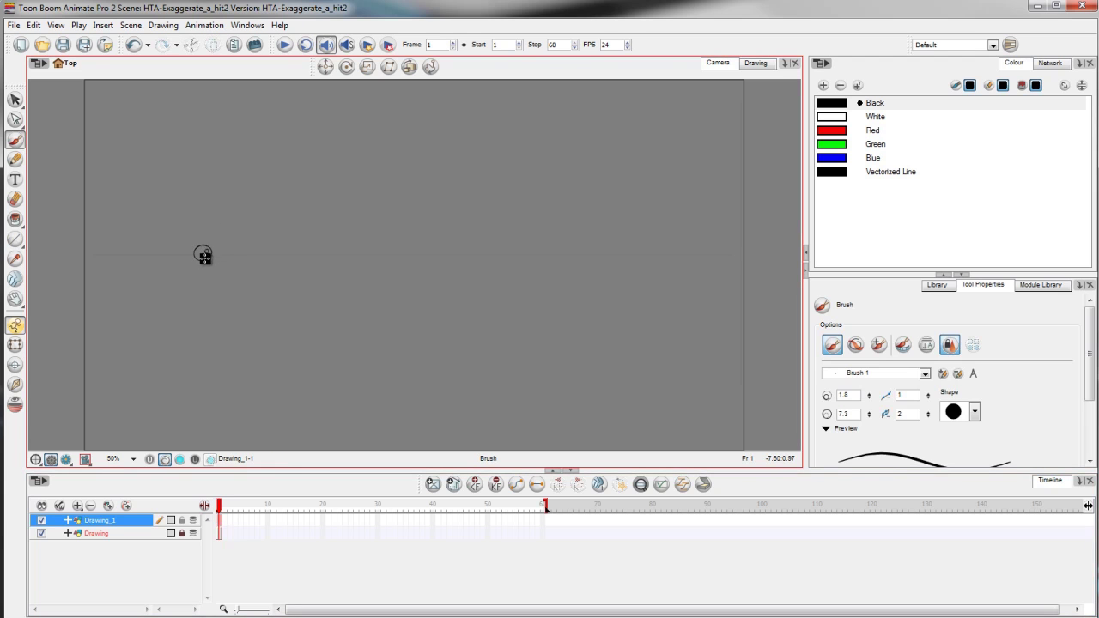
key("ctrl+z")
mouse_move(196, 251)
left_mouse_down()
mouse_move(146, 255)
mouse_move(179, 263)
mouse_move(213, 245)
mouse_move(91, 257)
mouse_move(147, 254)
left_mouse_up()
key("ctrl+z")
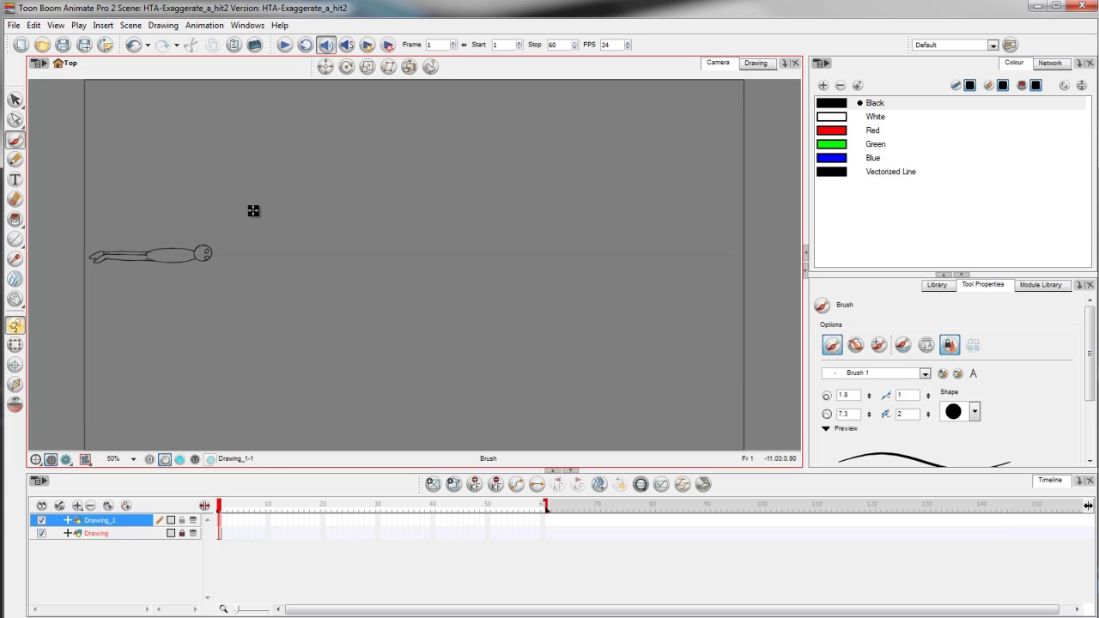
- Add windswept hair and arms lying along the body to the flying figure, erasing overlapping lines around the neck and waist
key("ctrl+z")
left_click_drag(196, 259, 146, 251)
key("ctrl+z")
key("e")
mouse_move(198, 260)
left_mouse_down()
mouse_move(217, 249)
mouse_move(211, 239)
mouse_move(184, 241)
mouse_move(199, 260)
left_mouse_up()
key("ctrl+z")
key("e")
left_click_drag(145, 258, 151, 261)
key("ctrl+z")
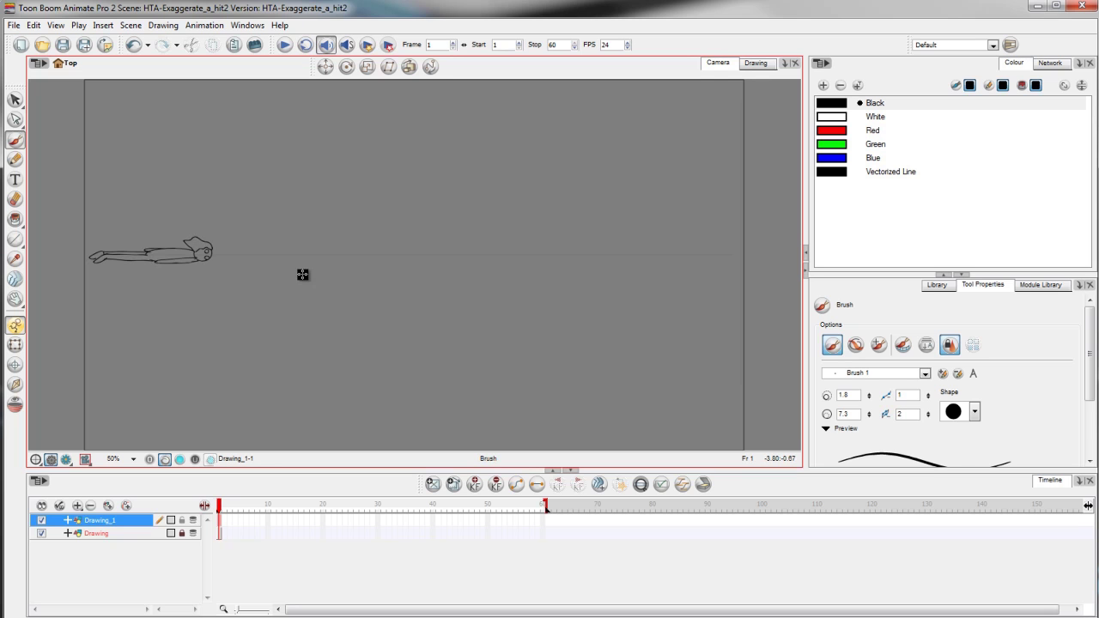
left_click_drag(200, 260, 206, 246)
key("ctrl+z")
left_click_drag(198, 260, 196, 263)
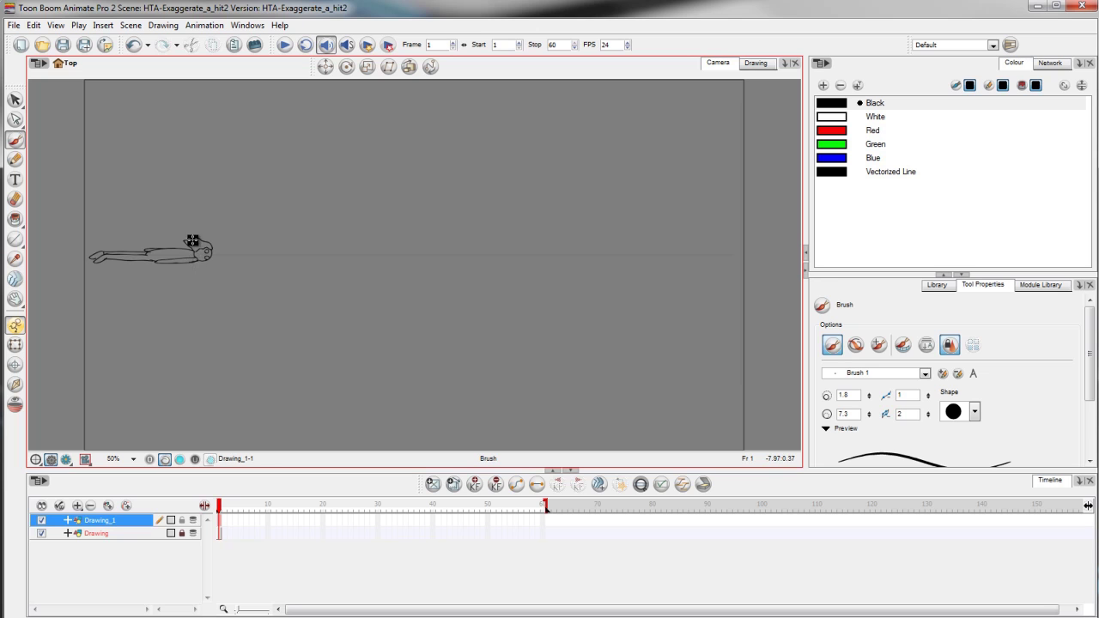
- Copy the entire flying figure from frame 1 and paste it into frame 2 of the same layer
left_click(14, 99)
left_click_drag(62, 190, 255, 289)
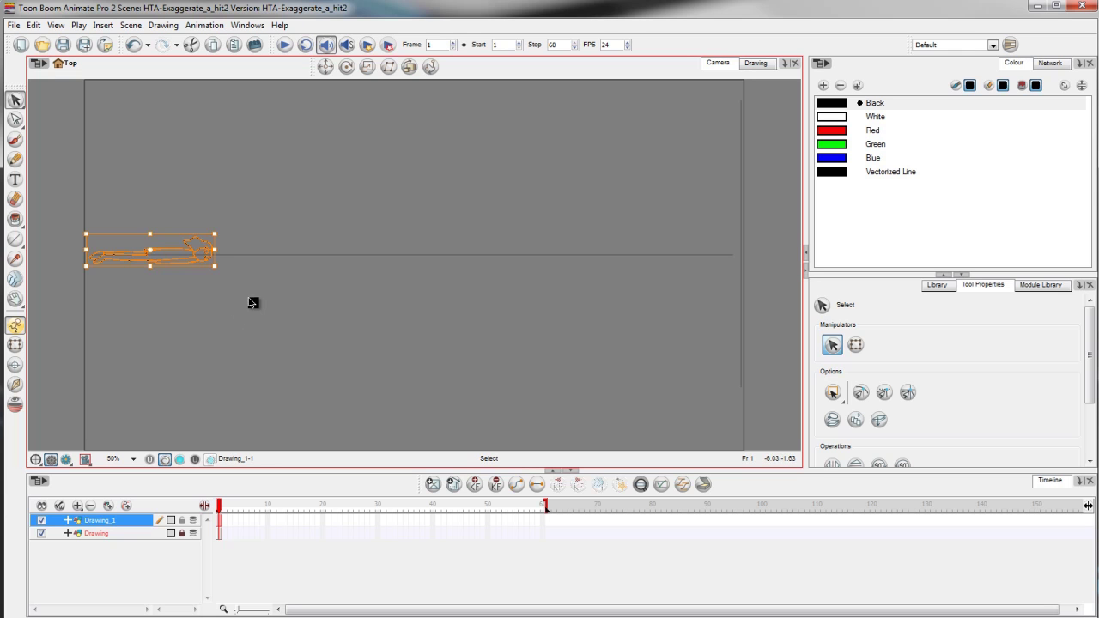
left_click(224, 521)
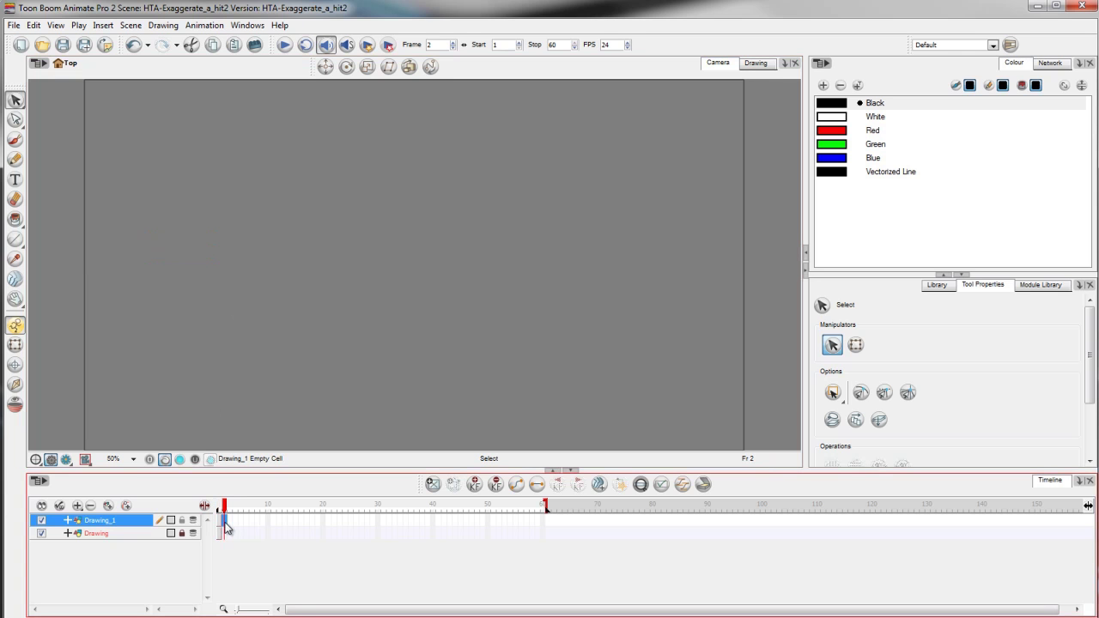
key("ctrl+v")
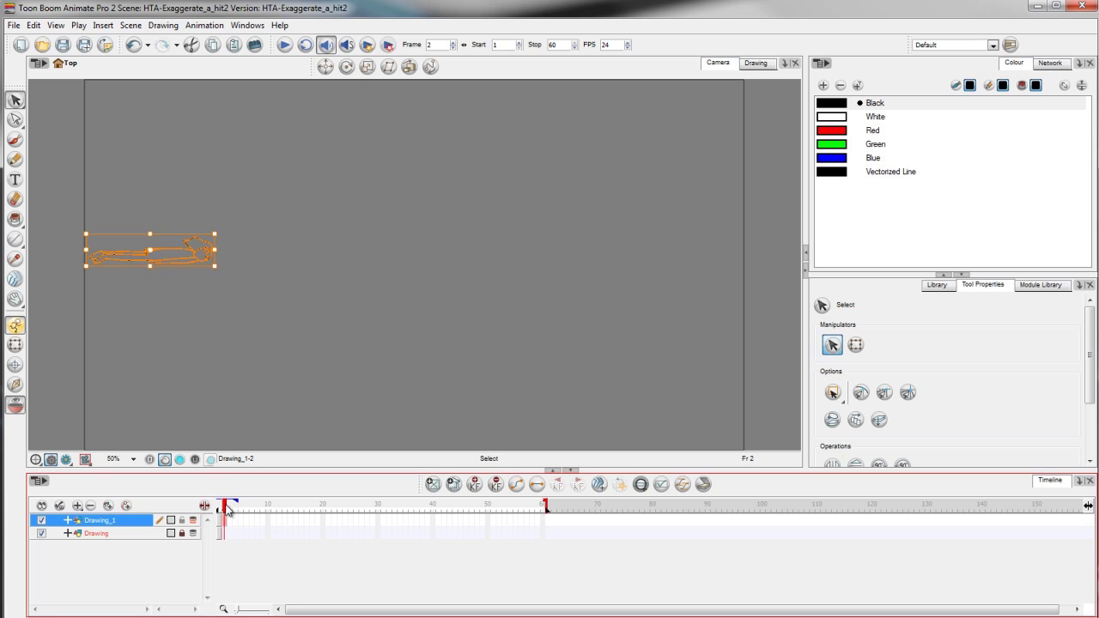
- Adjust the onion skin range to show only previous frames, and select the figure on frame 2
left_click_drag(228, 509, 225, 511)
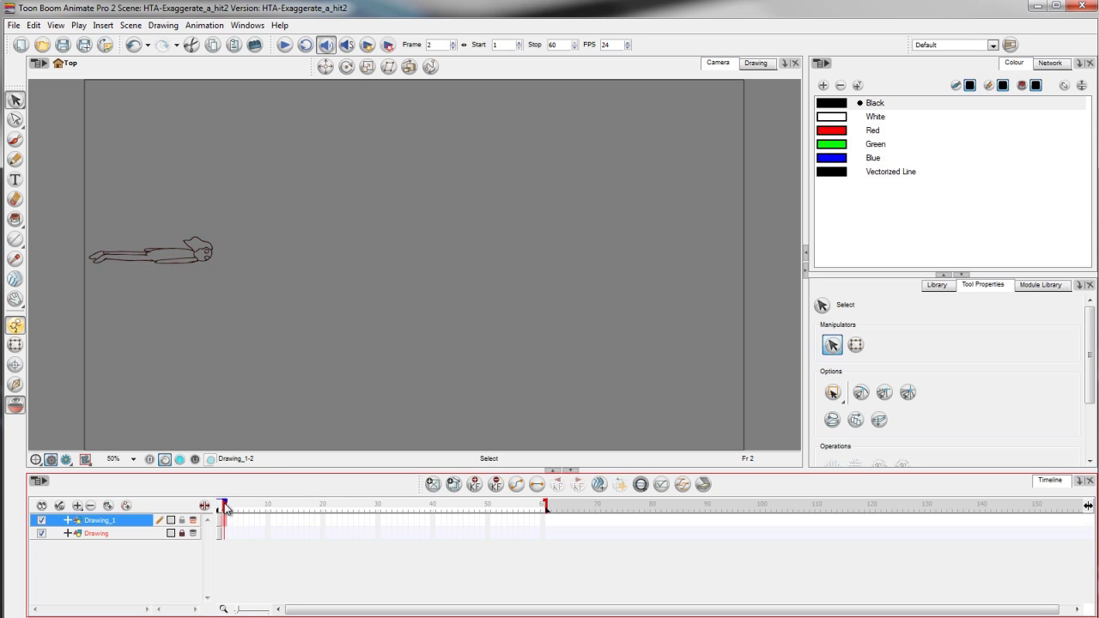
mouse_move(227, 509)
left_mouse_down()
mouse_move(244, 510)
mouse_move(219, 505)
left_mouse_up()
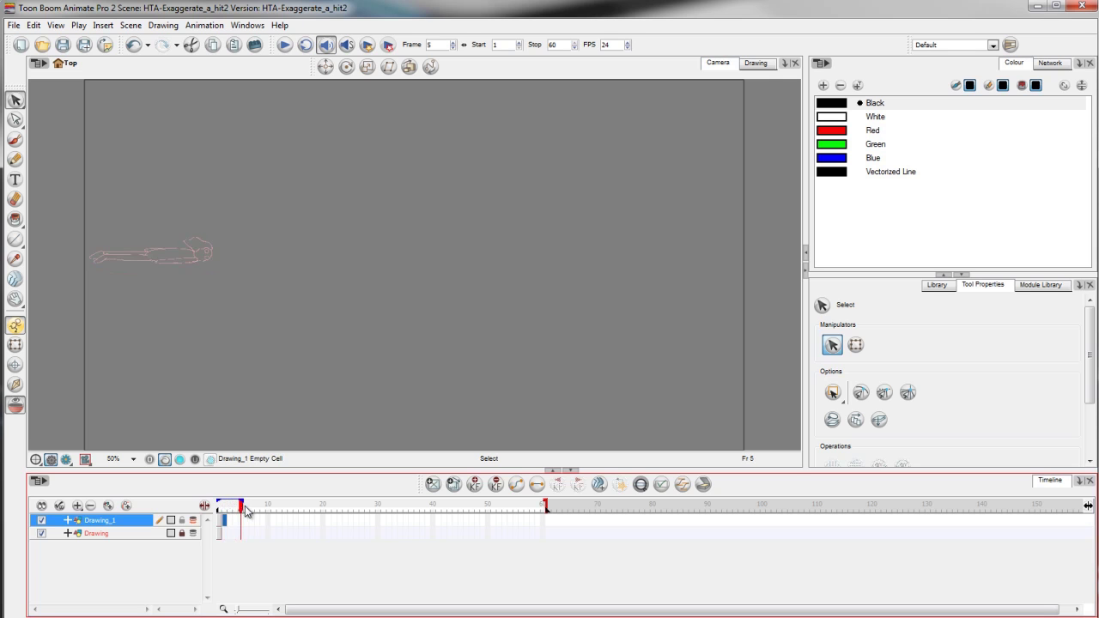
left_click(245, 511)
left_click(227, 506)
left_click_drag(61, 190, 216, 258)
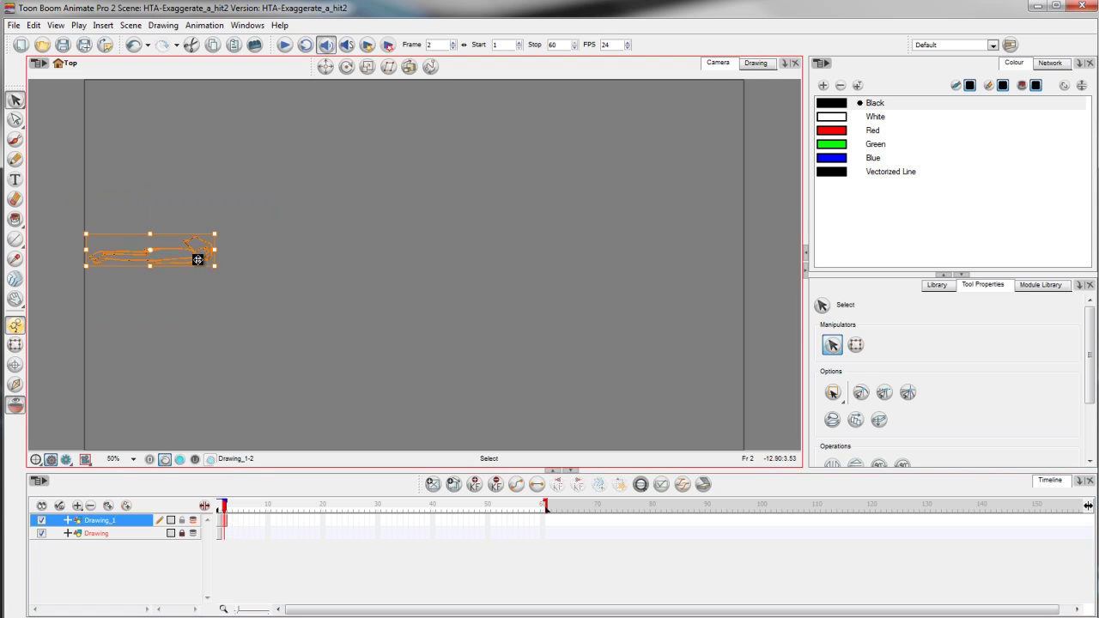
- Extend the guide line layer's exposure to frame 10
left_click(223, 534)
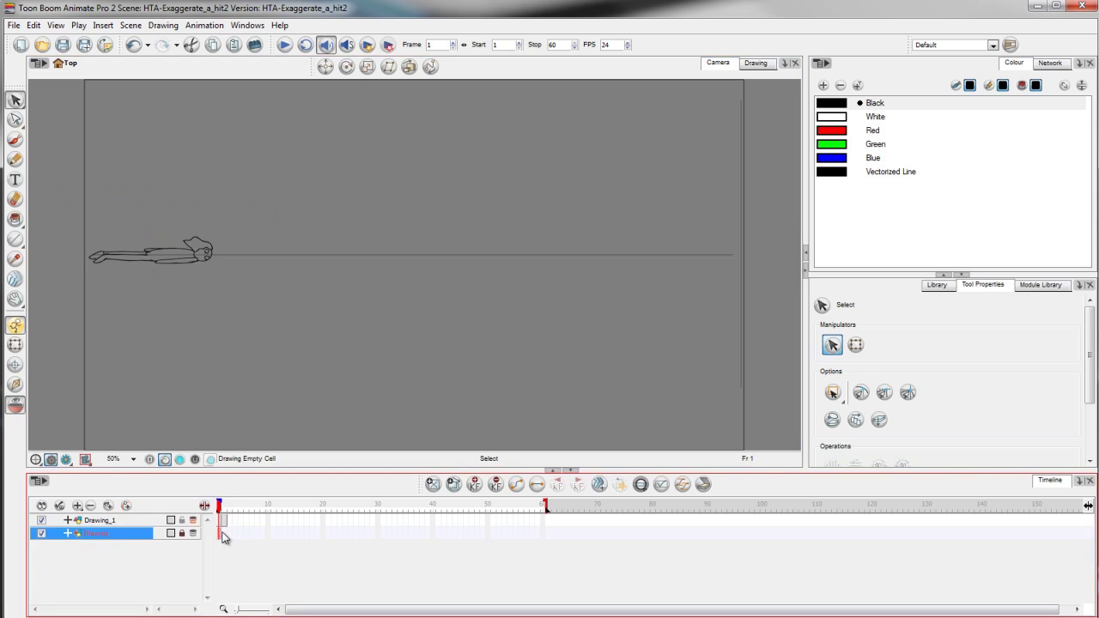
left_click(267, 536)
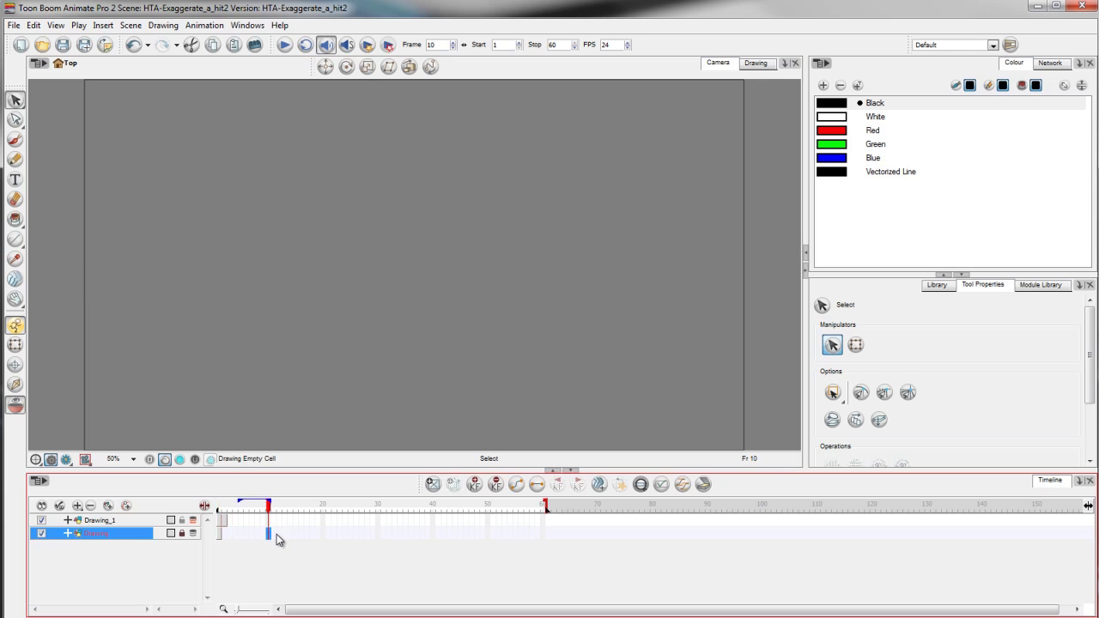
key("F5")
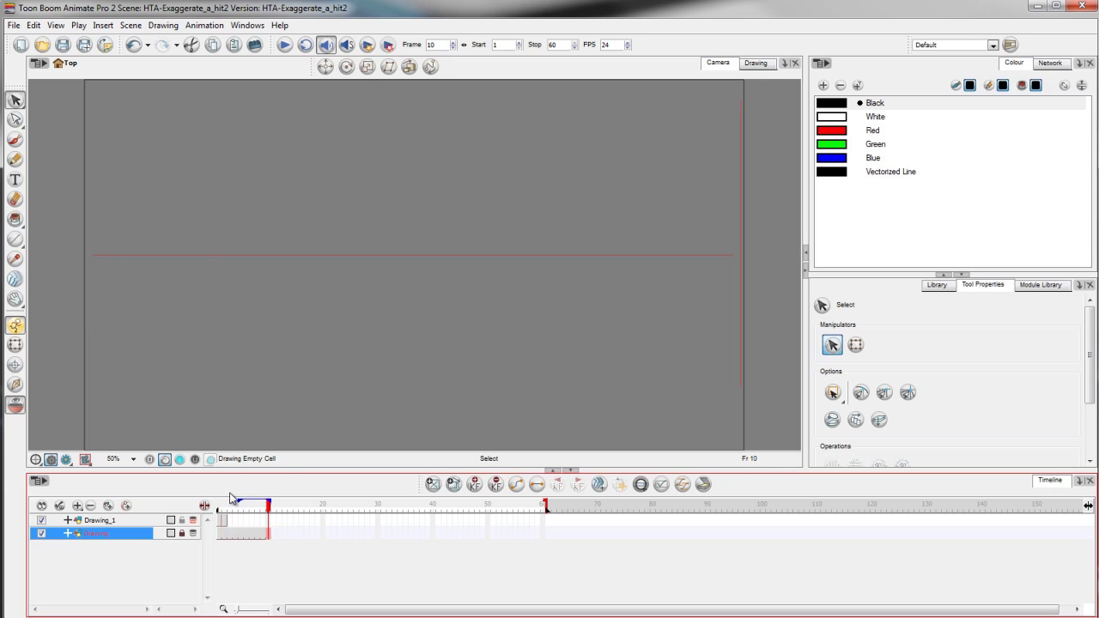
- Move the figure on frame 2 to the right along the guide line so it slightly overlaps its frame 1 position
left_click(226, 522)
left_click(123, 249)
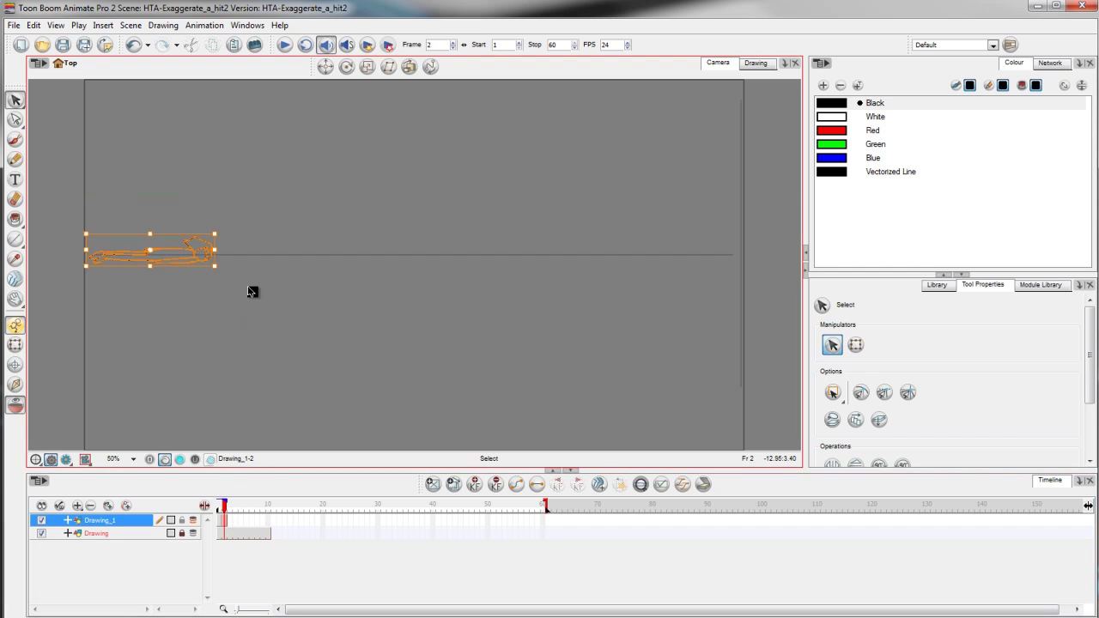
mouse_move(199, 258)
left_mouse_down()
mouse_move(309, 260)
mouse_move(290, 259)
left_mouse_up()
left_click(319, 287)
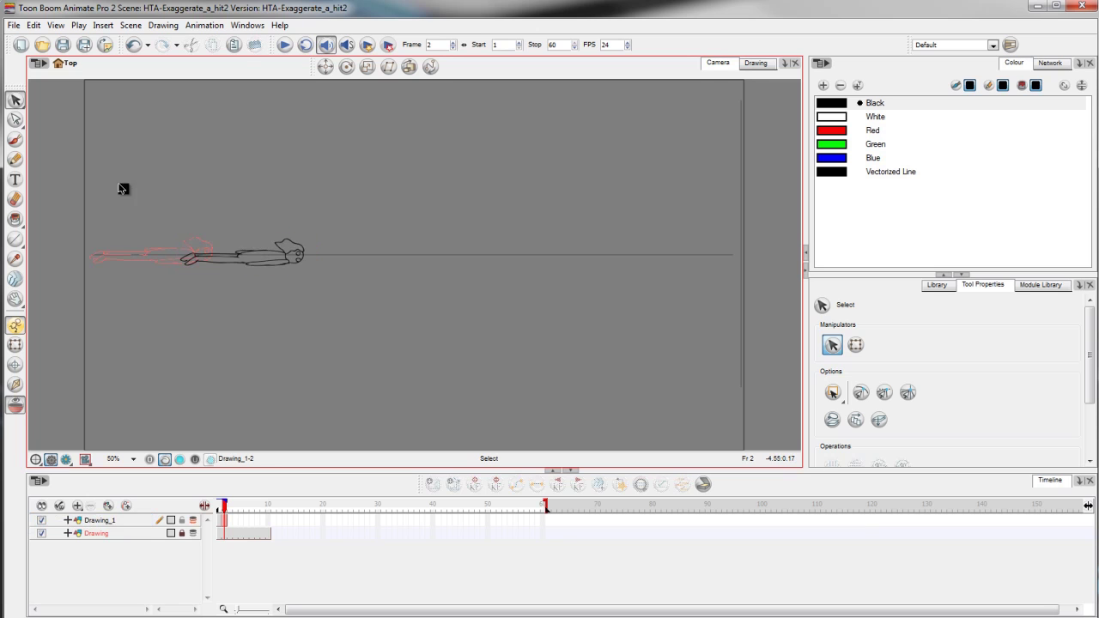
- Copy the figure into frames 3 and 4, shifting each copy evenly further right along the guide line
mouse_move(122, 189)
left_mouse_down()
mouse_move(306, 285)
mouse_move(287, 257)
mouse_move(398, 254)
left_mouse_up()
left_click(230, 519)
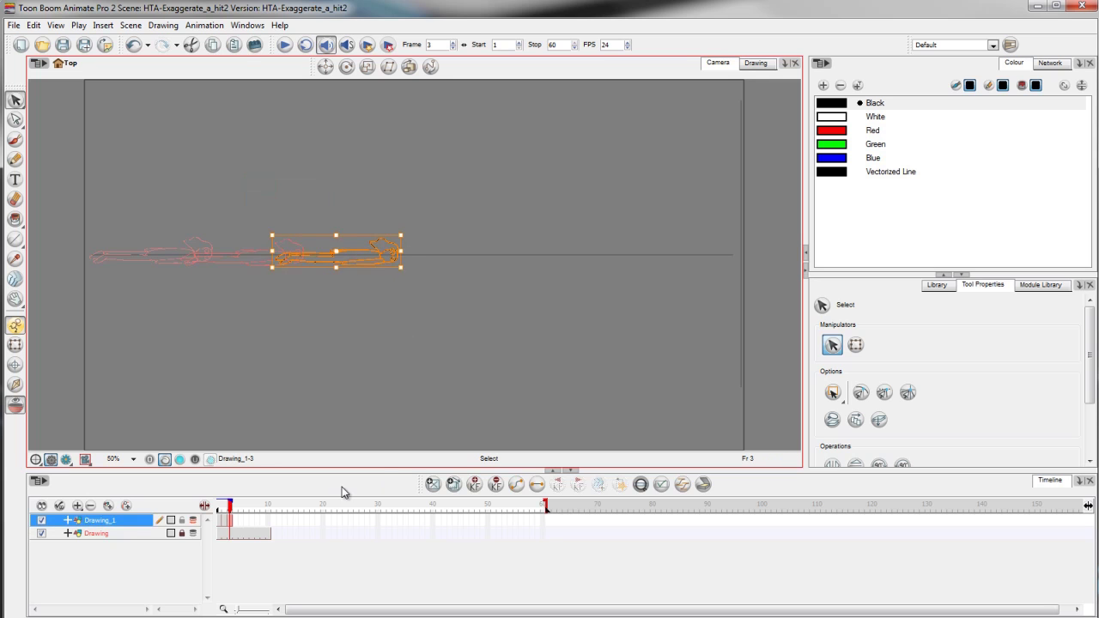
left_click(235, 520)
mouse_move(392, 255)
left_mouse_down()
mouse_move(521, 257)
mouse_move(484, 256)
left_mouse_up()
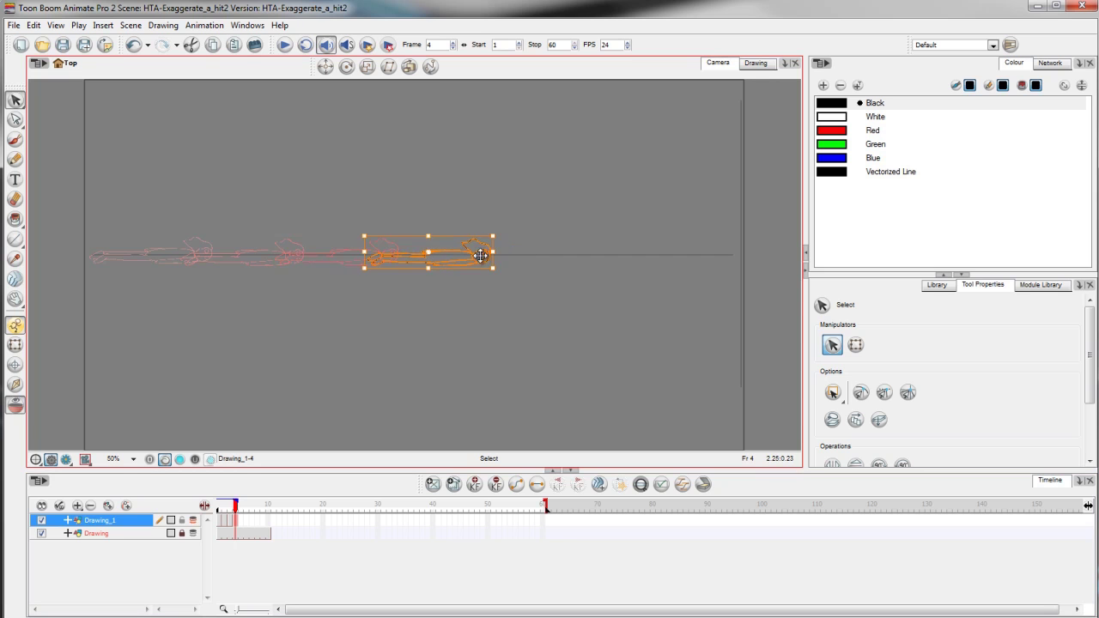
left_click(491, 318)
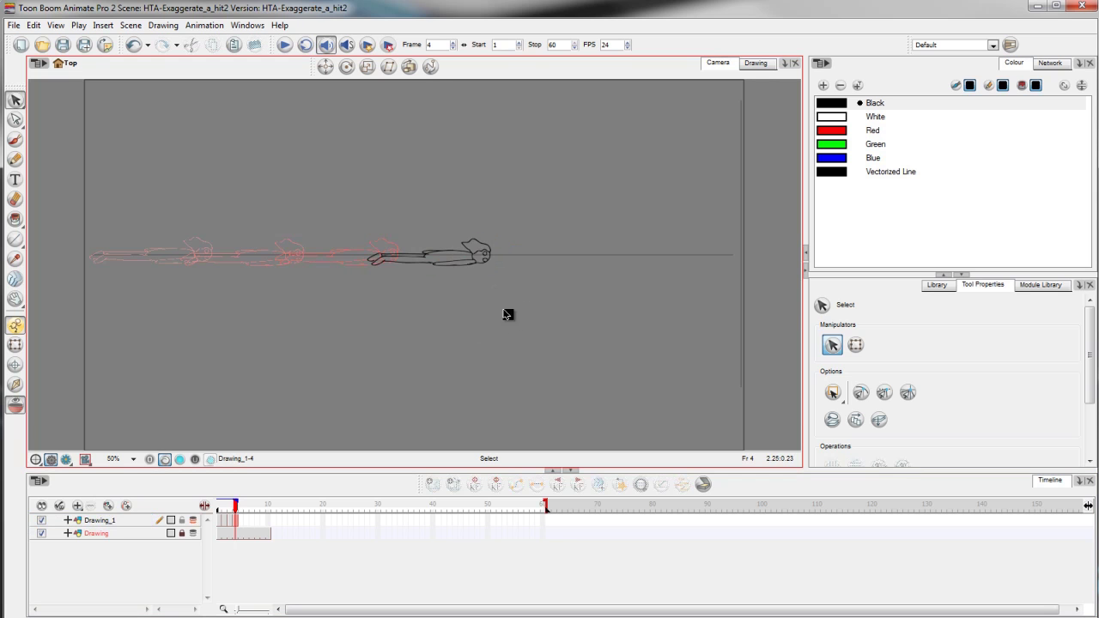
- Copy the frame 4 figure into frame 5 and shift it right by the same spacing along the guide line
left_click(242, 518)
left_click(236, 521)
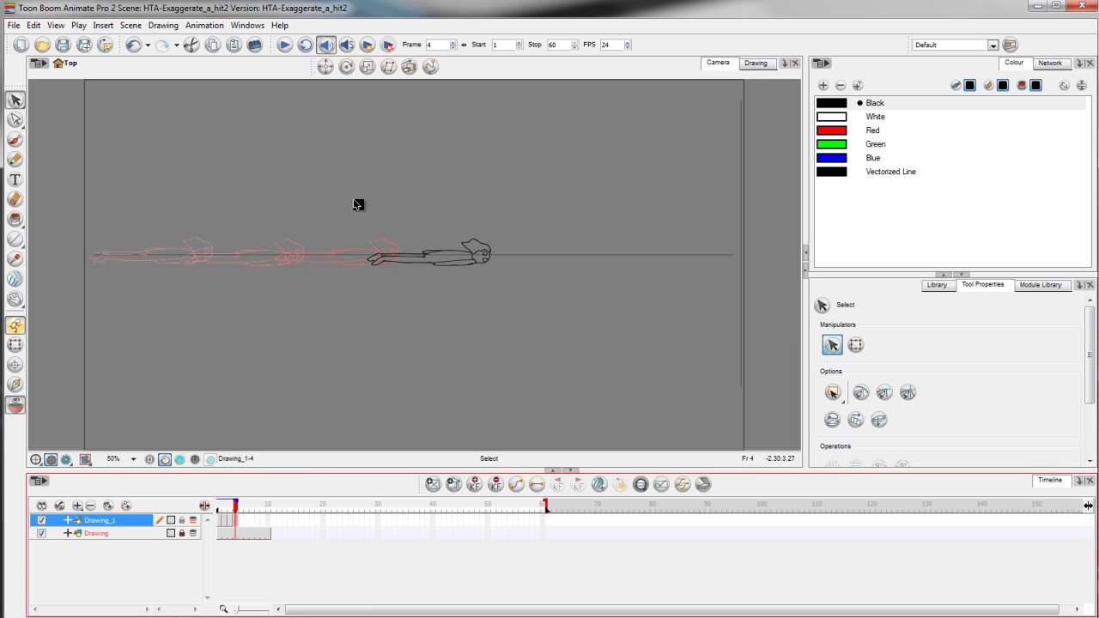
left_click_drag(355, 203, 513, 296)
left_click(242, 523)
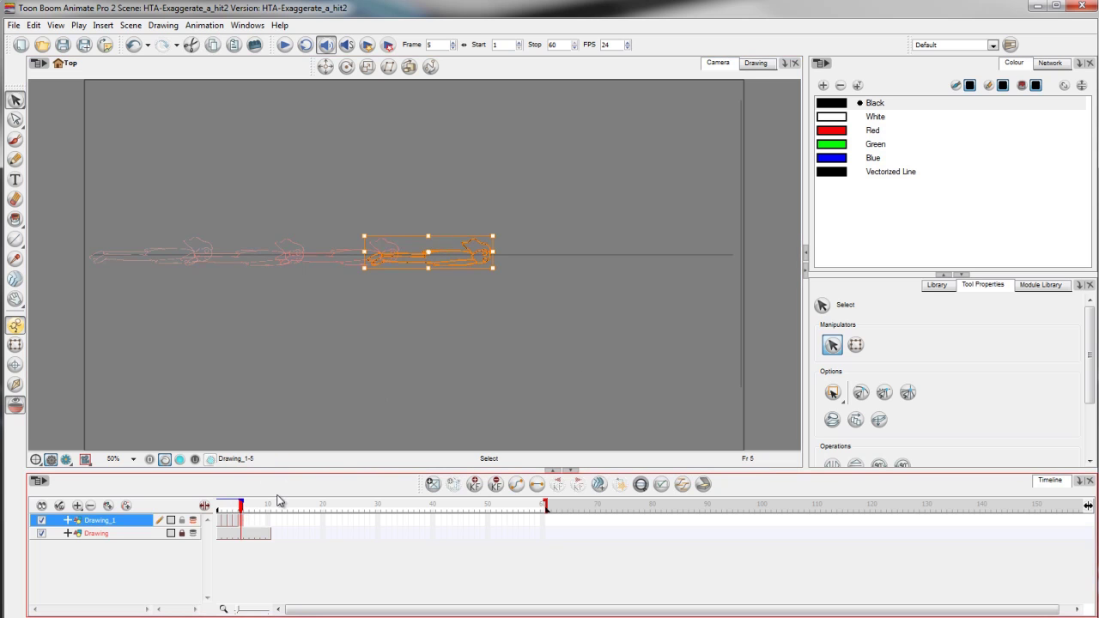
left_click_drag(473, 258, 571, 256)
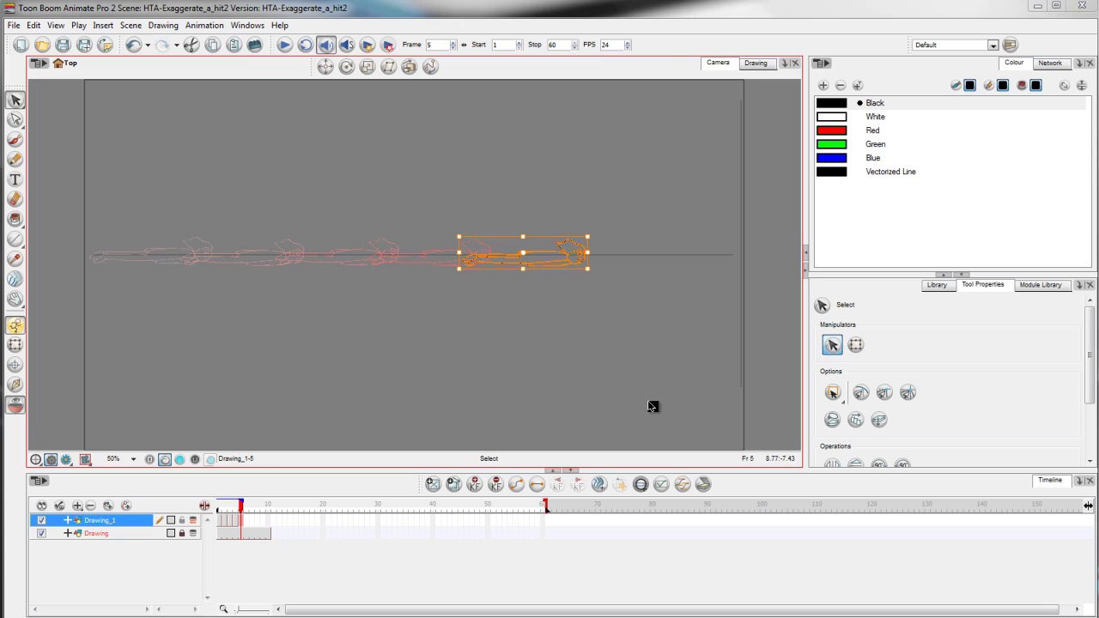
left_click(620, 306)
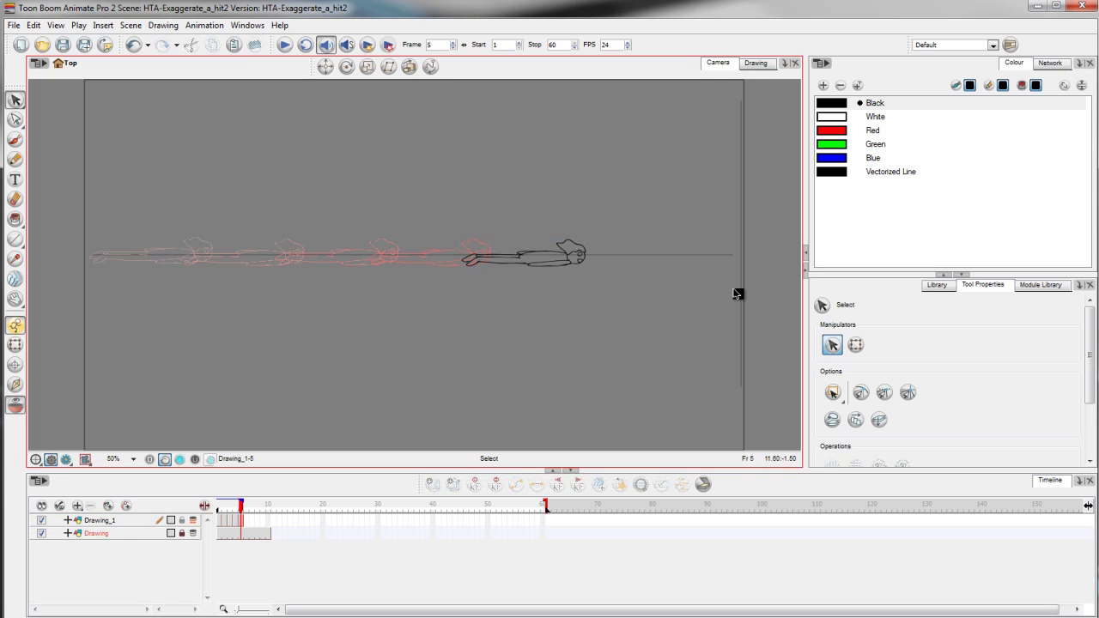
- Unlock the guide layer, move the vertical line left toward the flying figure, and lock the layer again
left_click(180, 534)
left_click(738, 249)
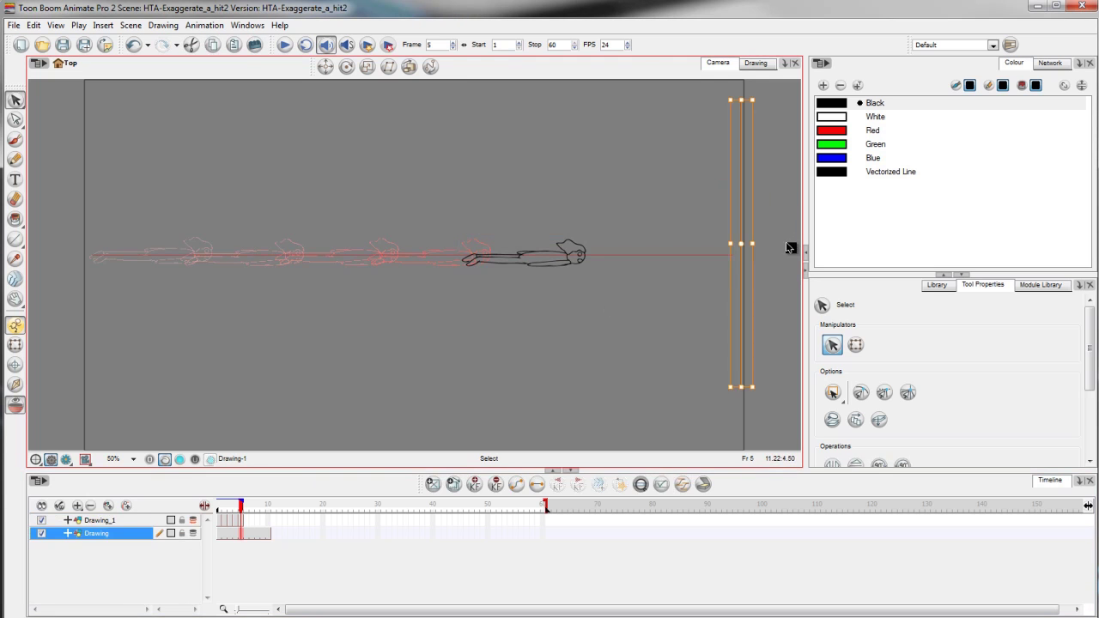
left_click_drag(741, 214, 696, 217)
left_click(631, 393)
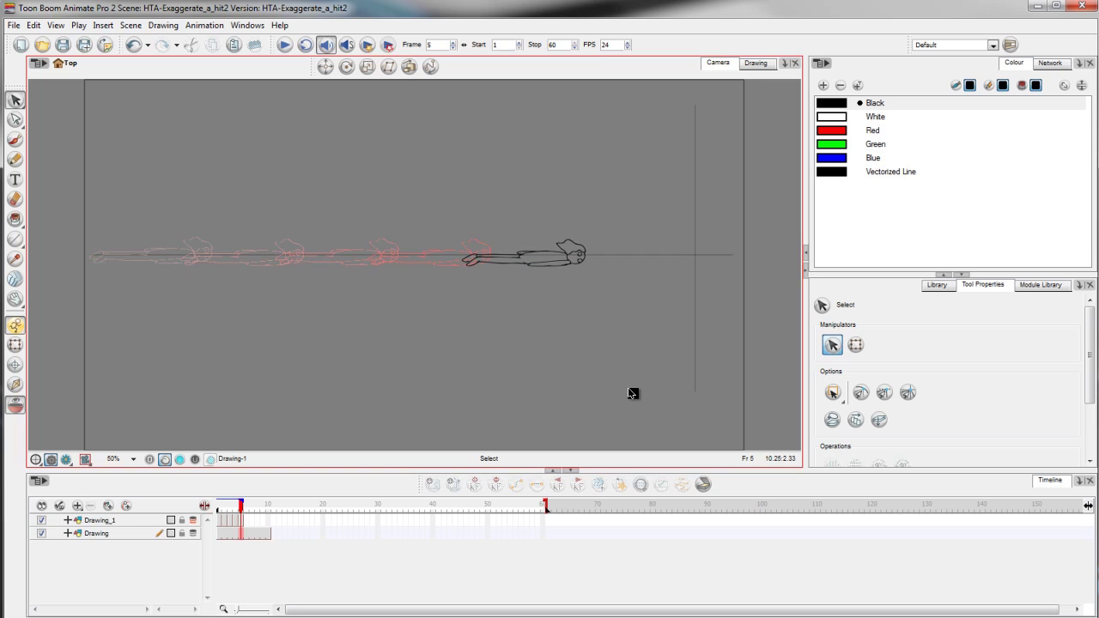
left_click(185, 520)
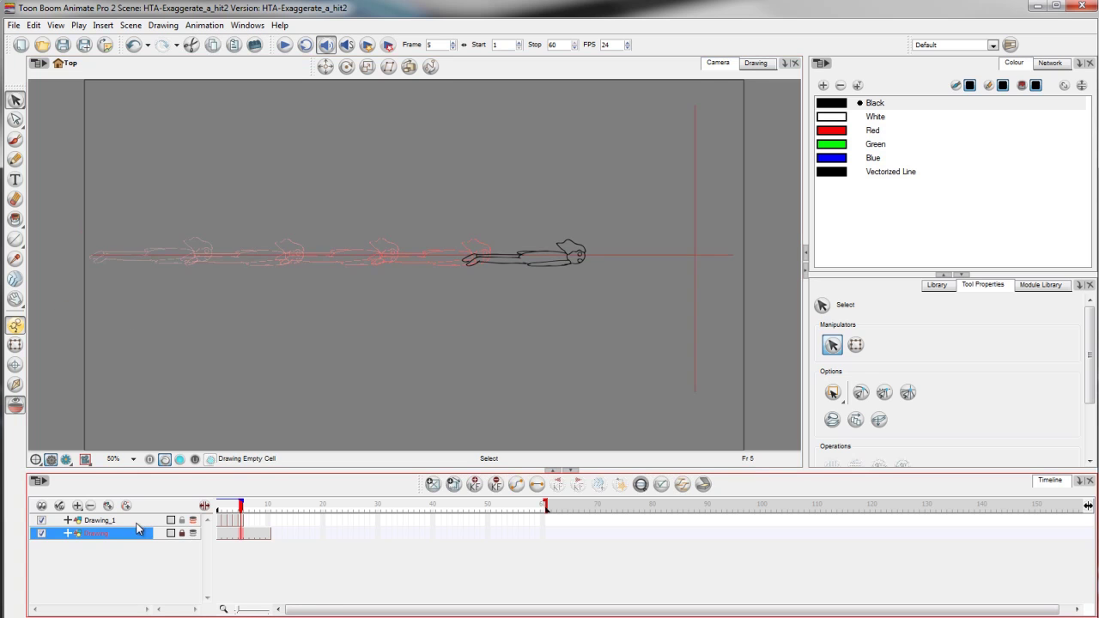
- Copy the frame 5 figure into frame 6 and rotate it upright
left_click_drag(438, 197, 594, 442)
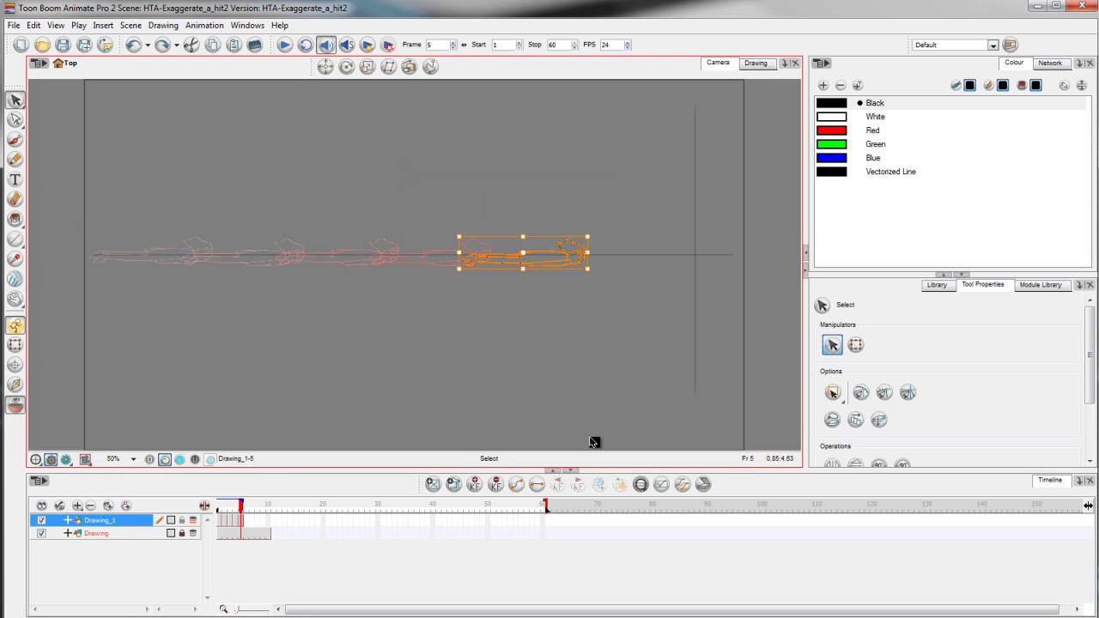
left_click(247, 521)
mouse_move(600, 277)
left_mouse_down()
mouse_move(581, 187)
mouse_move(552, 151)
left_mouse_up()
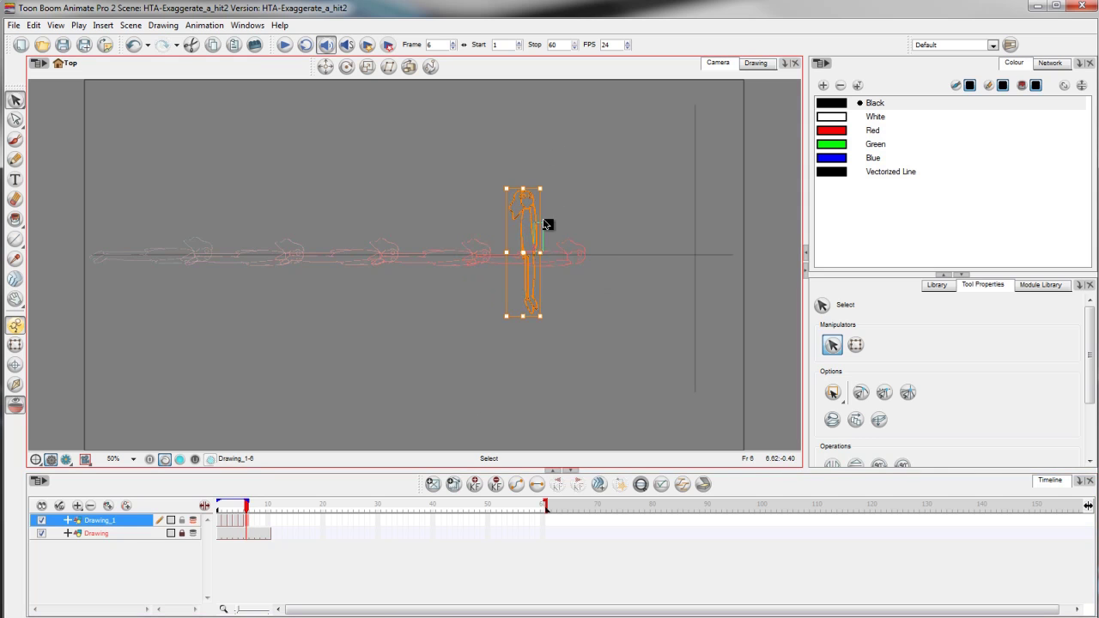
- Move the whole upright figure on frame 6 right, against the vertical guide line
left_click(537, 223)
left_click_drag(474, 152, 586, 352)
left_click_drag(533, 289, 693, 303)
left_click(726, 294)
- Delete the legs and the arm strokes from the upright figure on frame 6
left_click(693, 291)
key("Delete")
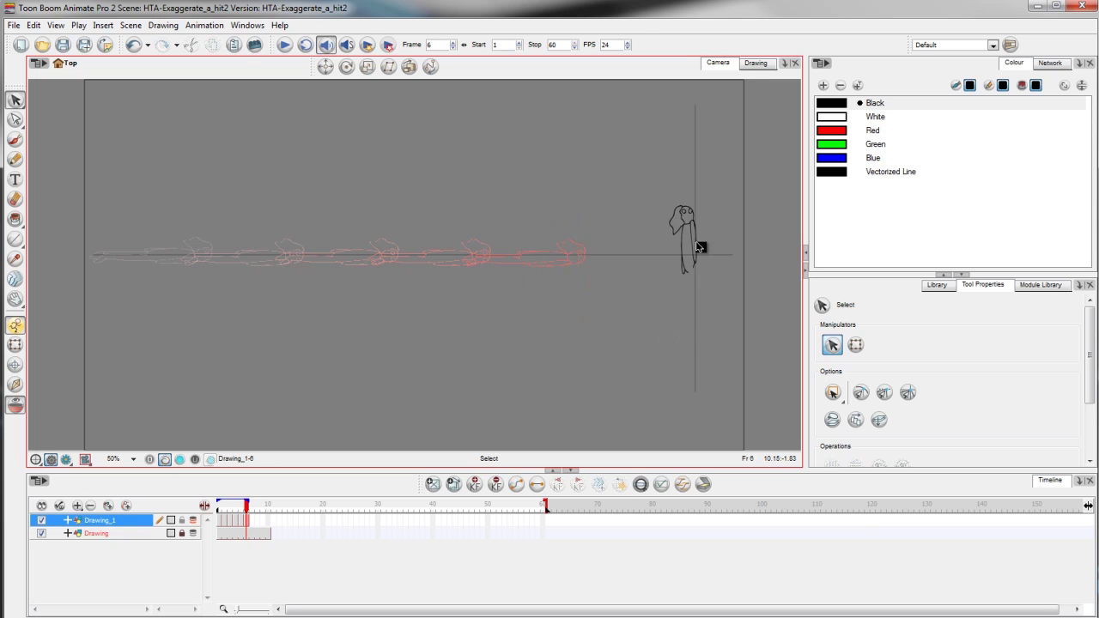
left_click(696, 240)
key("Delete")
- Draw legs and arms with a spread hand reaching forward past the vertical line on the frame 6 figure with the Brush tool
key("alt+b")
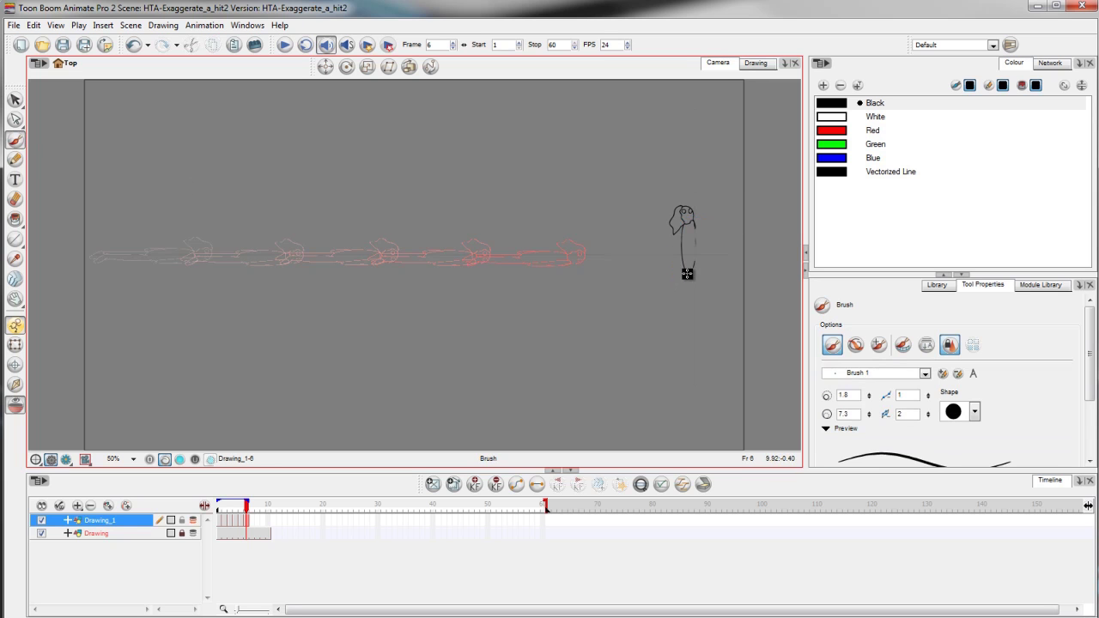
mouse_move(687, 273)
left_mouse_down()
mouse_move(753, 280)
mouse_move(731, 281)
mouse_move(736, 273)
mouse_move(738, 285)
left_mouse_up()
left_click_drag(694, 222, 732, 219)
key("ctrl+z")
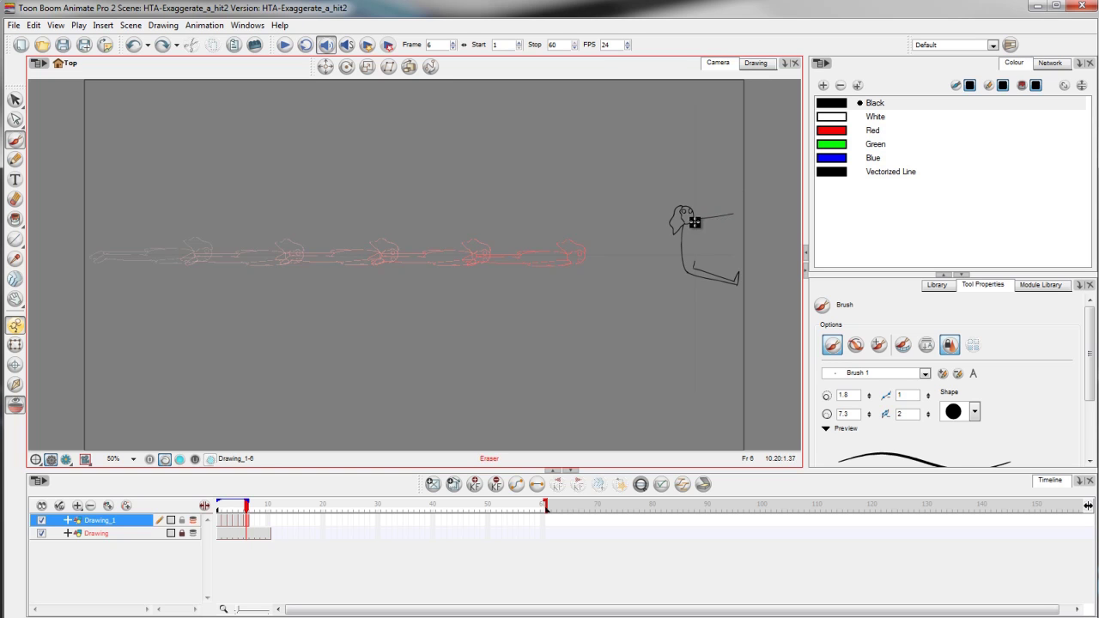
left_click(696, 257)
left_click_drag(695, 228, 731, 217)
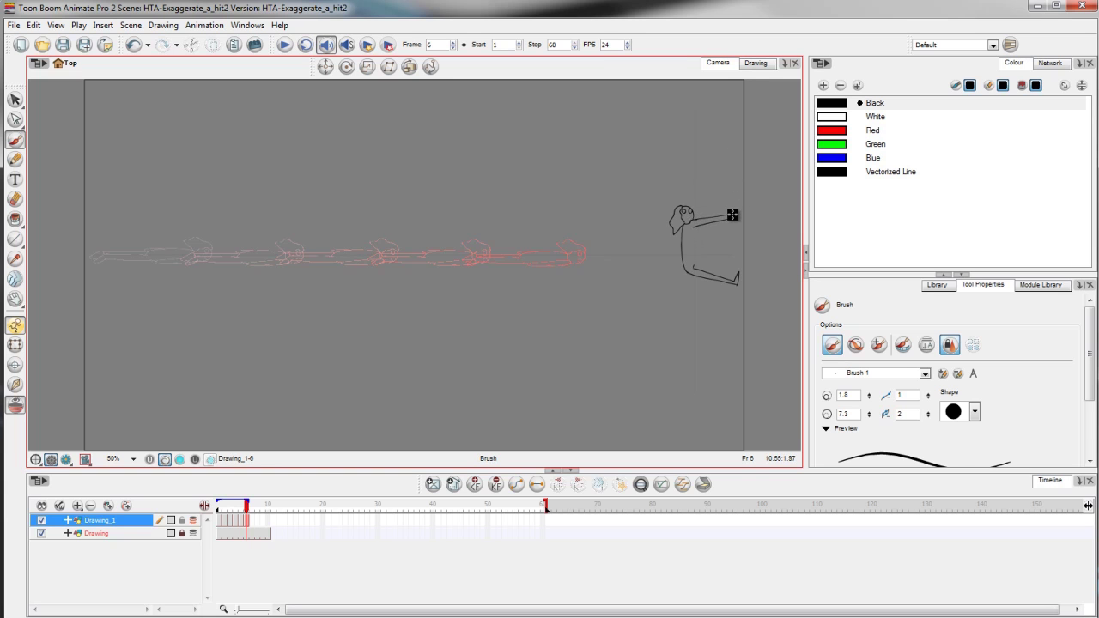
left_click_drag(742, 218, 736, 225)
- Redraw the eyes inside the head of the frame 6 figure
key("e")
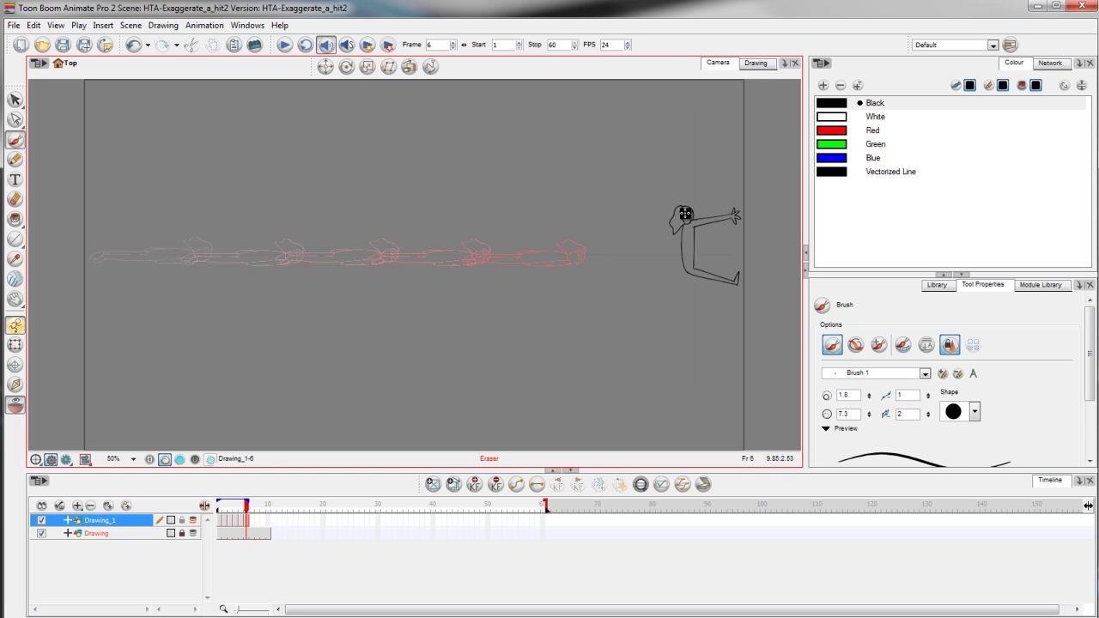
key("alt+b")
key("ctrl+z")
left_click_drag(686, 214, 689, 209)
- Nudge the head, back and leg strokes of the frame 6 impact pose slightly closer to the vertical line
key("alt+s")
mouse_move(649, 173)
left_mouse_down()
mouse_move(711, 225)
mouse_move(671, 220)
left_mouse_up()
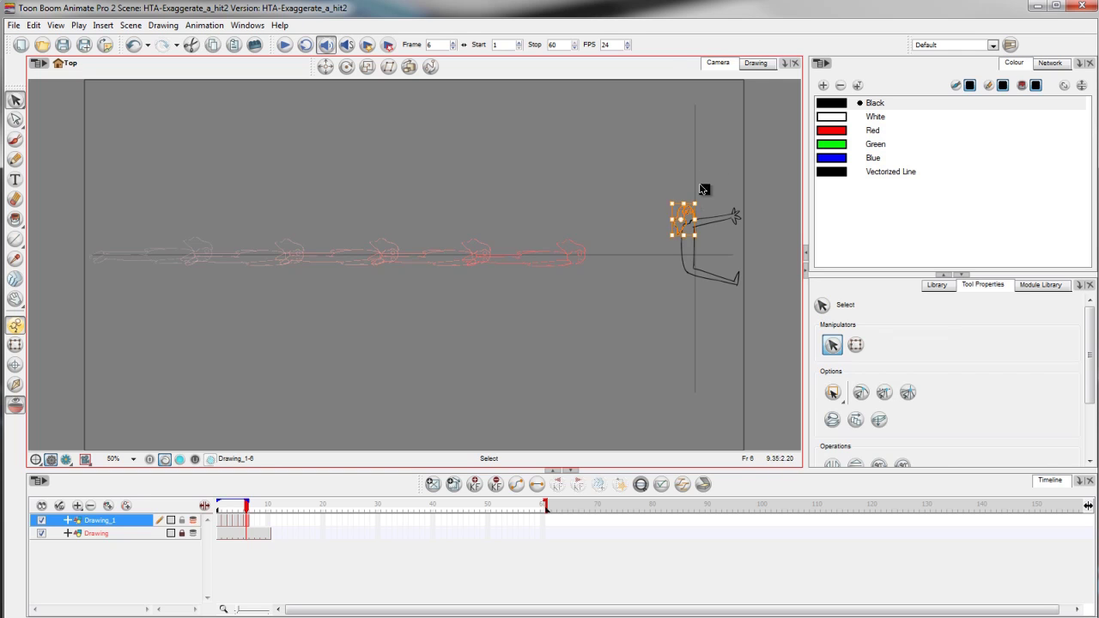
left_click(723, 162)
left_click(685, 249)
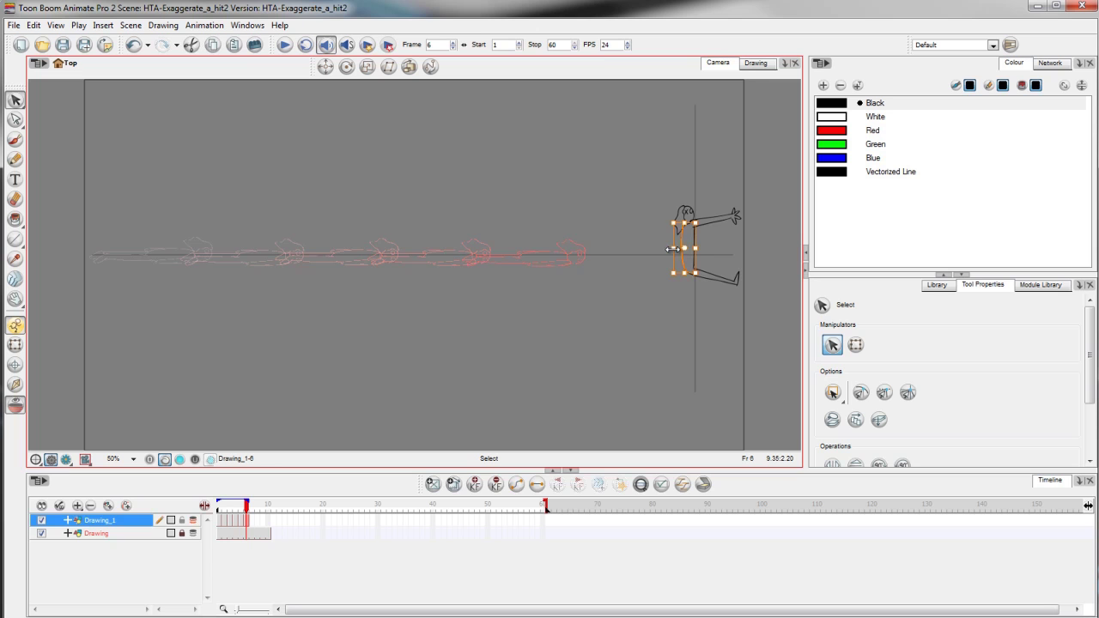
left_click(670, 301)
left_click(692, 281)
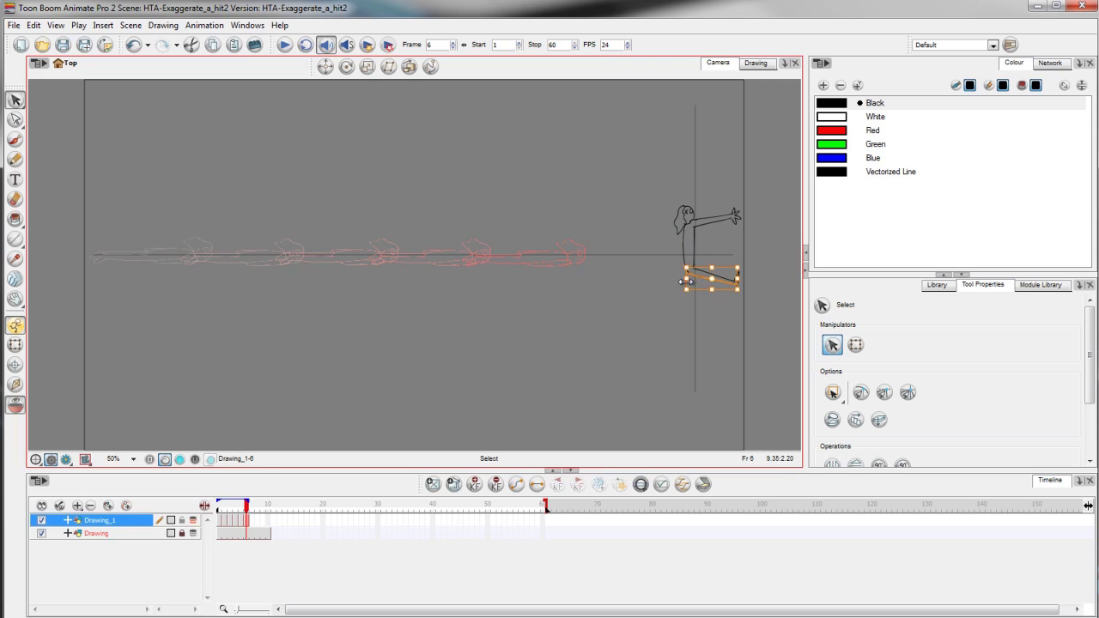
left_click(687, 378)
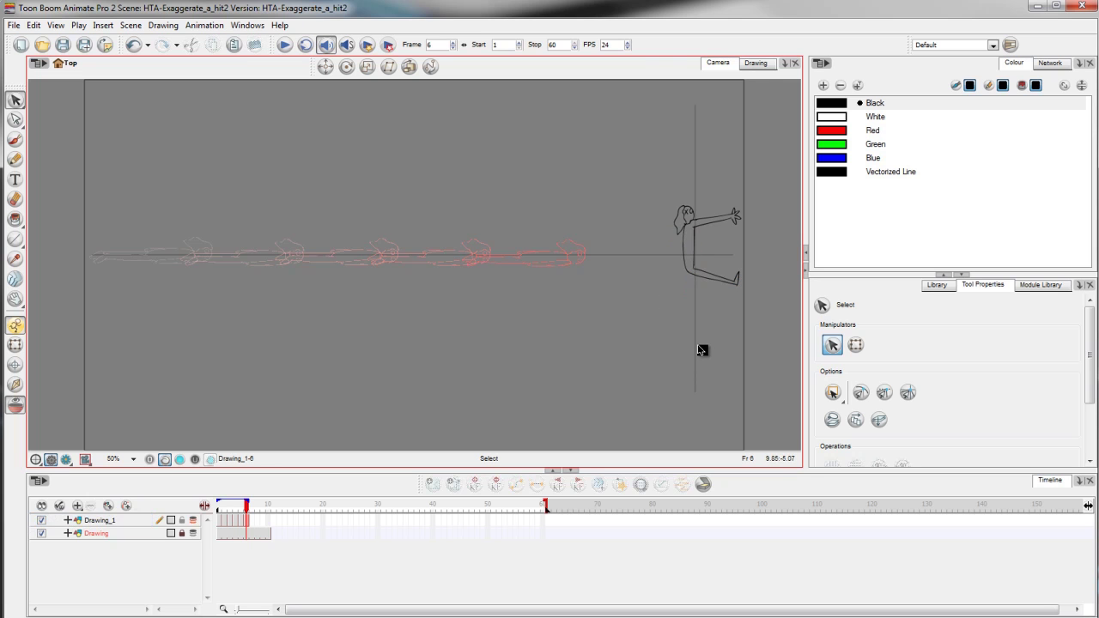
- Set the scene's end to frame 10 and hold the impact pose through frame 10
left_click_drag(544, 506, 250, 518)
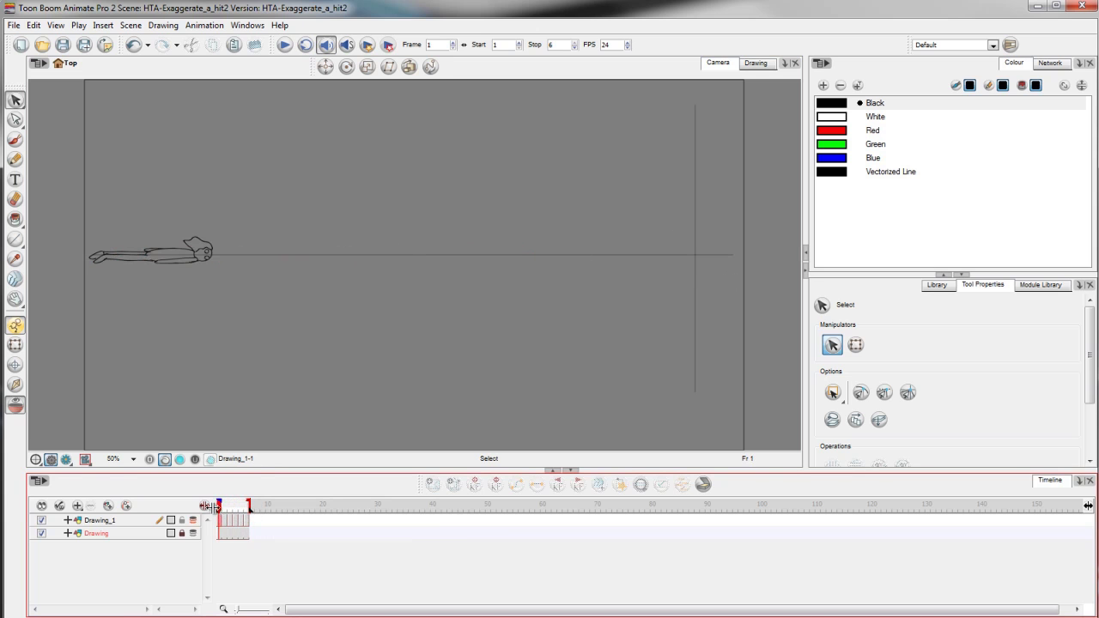
left_click_drag(252, 506, 269, 506)
left_click(268, 519)
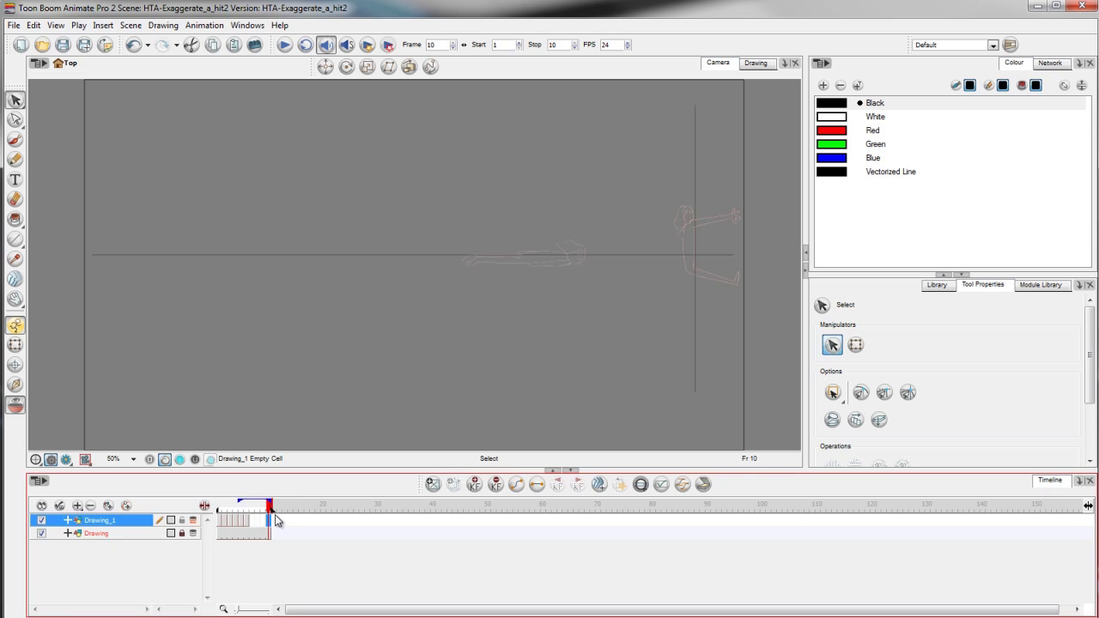
key("F5")
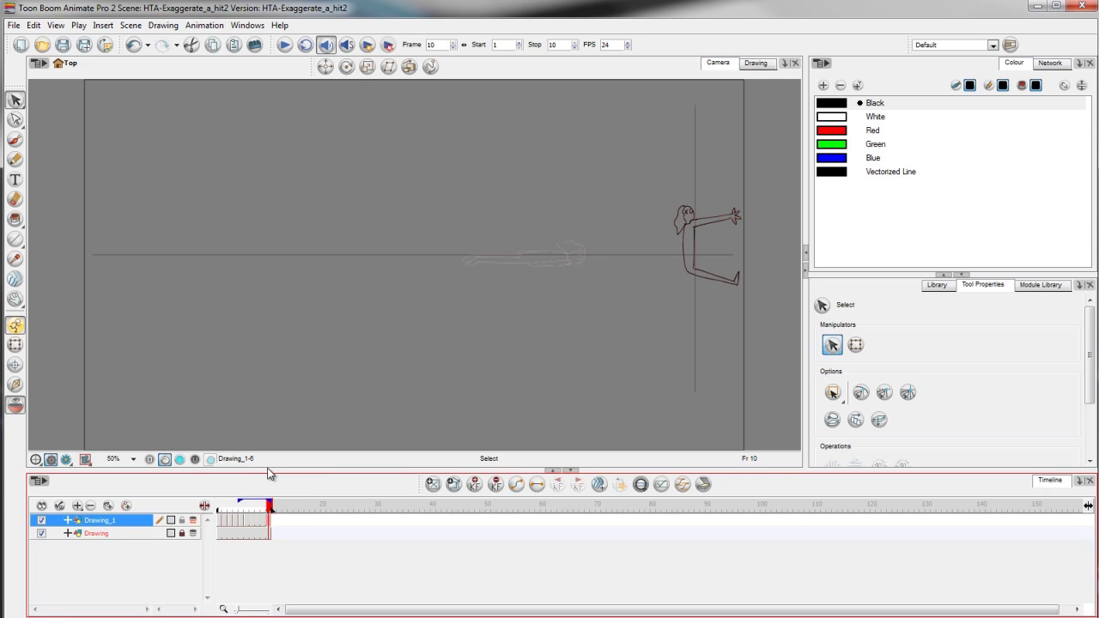
- Play back the ten-frame animation, stop it and go to frame 7
left_click(284, 46)
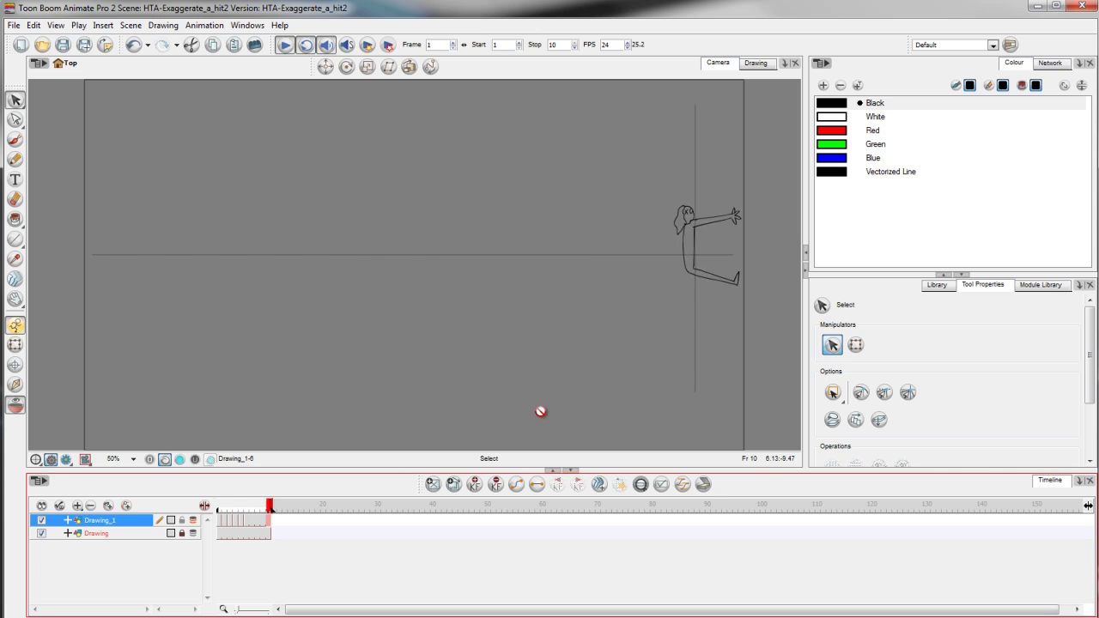
left_click(289, 43)
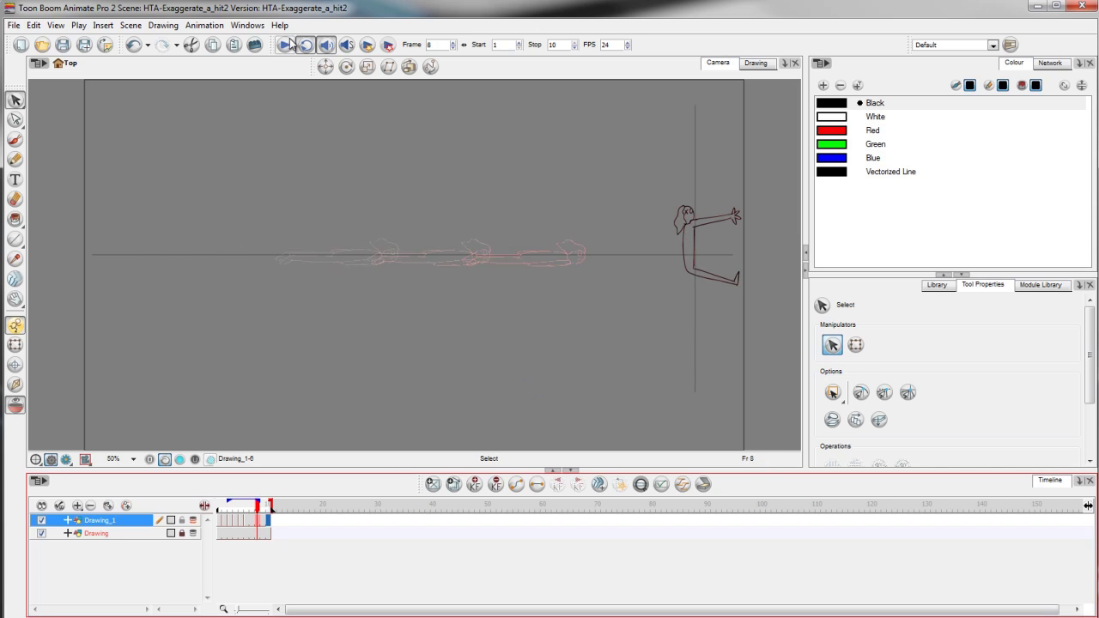
left_click_drag(257, 507, 253, 508)
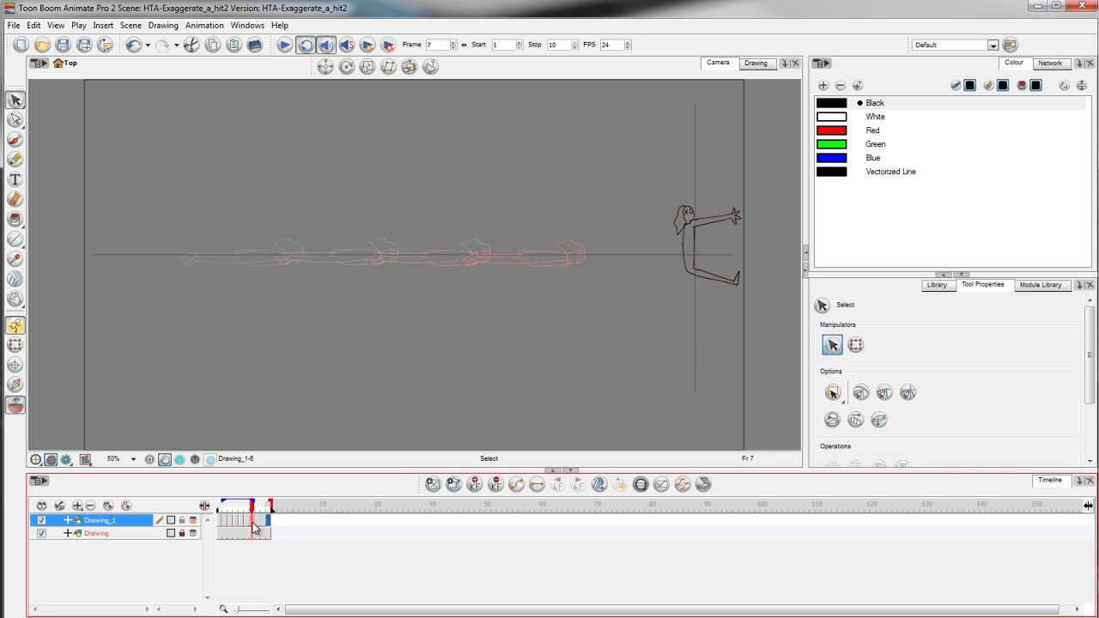
- Clear the held impact pose from frames 7 to 10 and move the pose from frame 6 to frame 7
left_click(270, 521)
key("Delete")
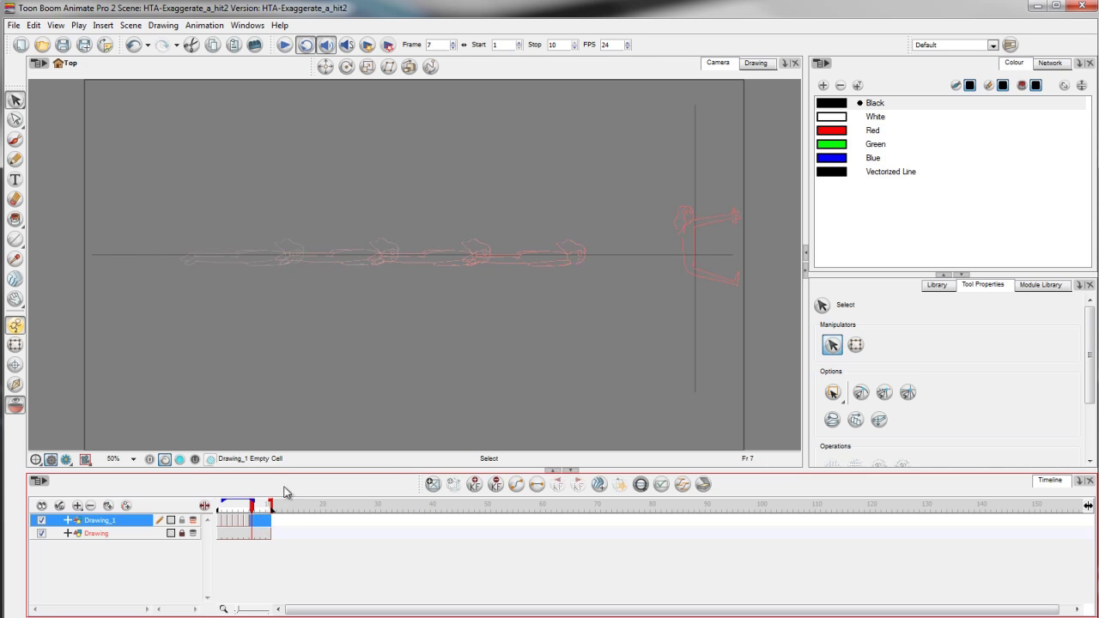
left_click(247, 526)
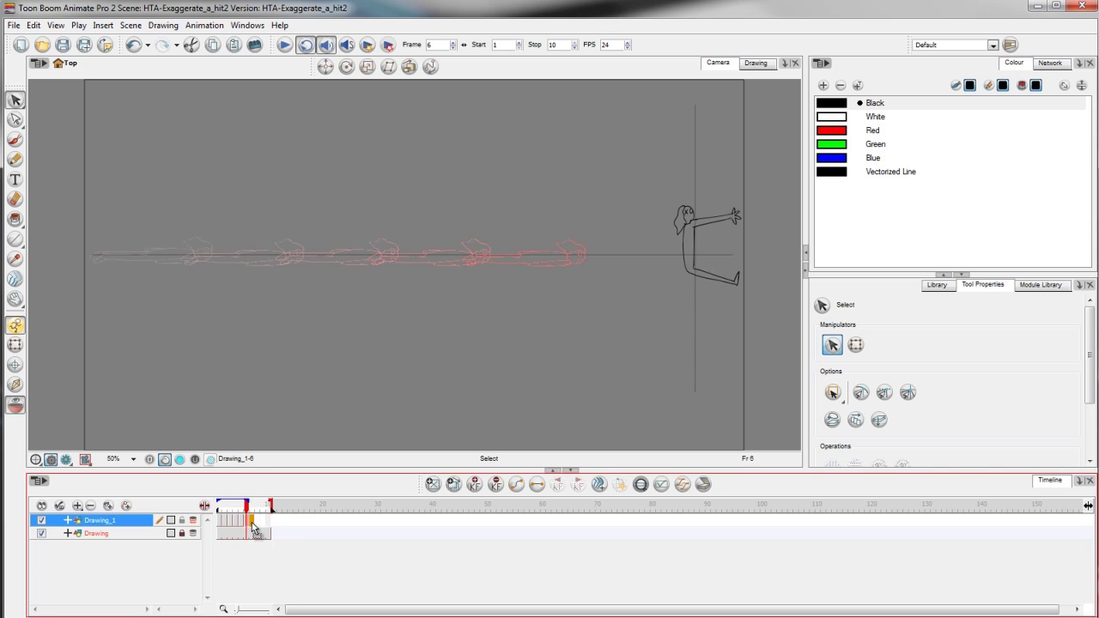
left_click_drag(252, 525, 254, 523)
left_click(247, 524)
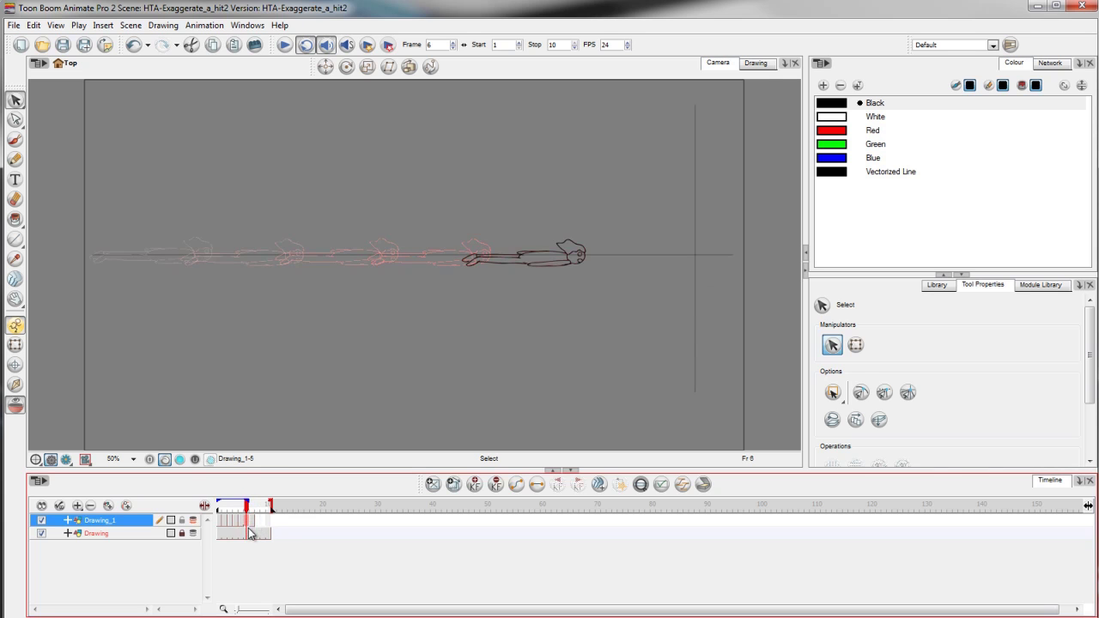
- Clear the exposure on frame 6 of the figure layer and create a new empty drawing there
left_click(248, 525)
key("Delete")
left_click(433, 484)
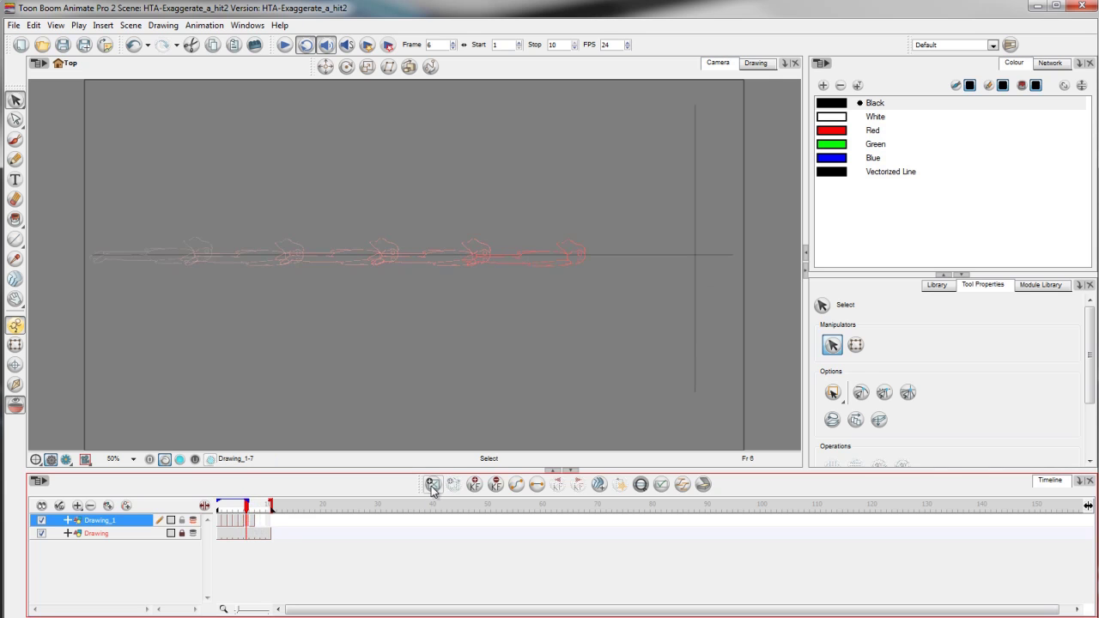
- Extend the onion skin to the next drawing, copy the frame 5 figure into frame 6 and move it right against the vertical line
left_click(241, 521)
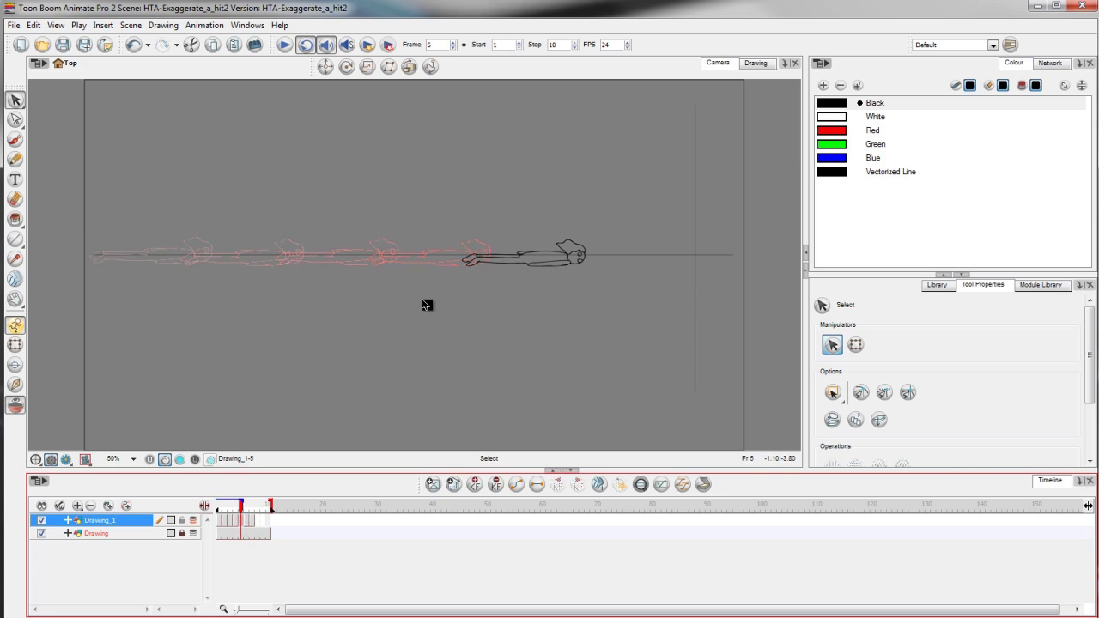
left_click_drag(433, 168, 598, 298)
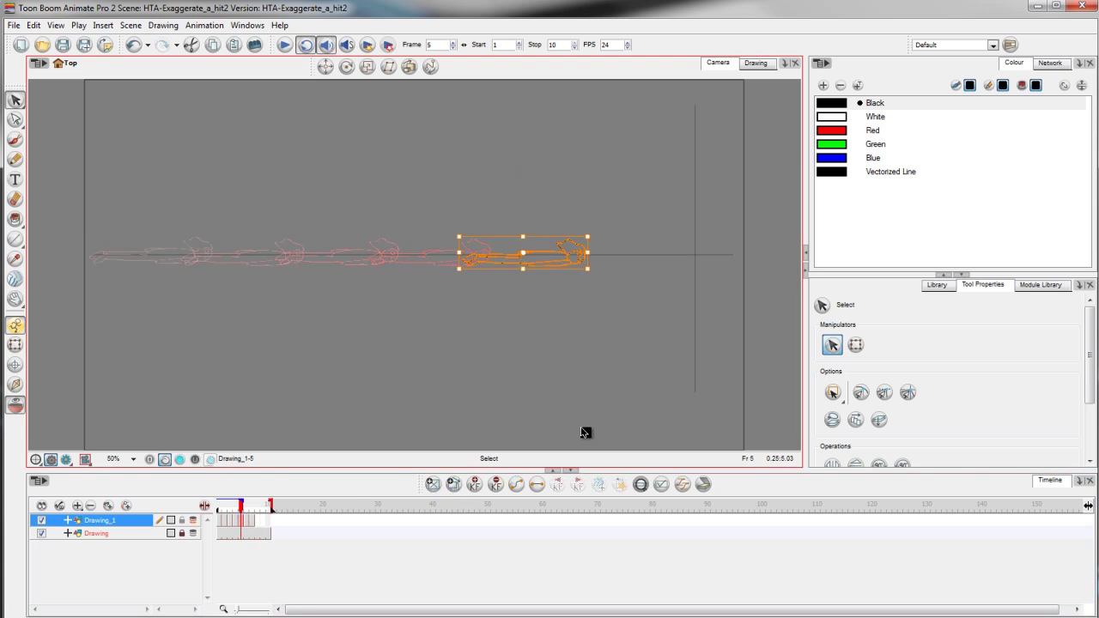
left_click(252, 524)
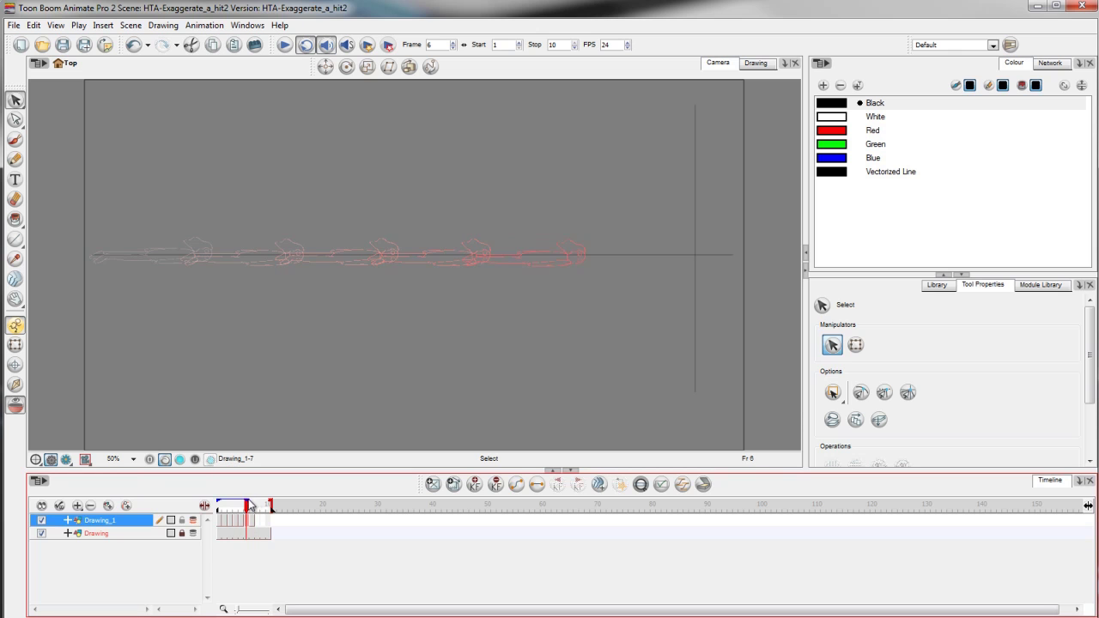
left_click_drag(250, 506, 255, 504)
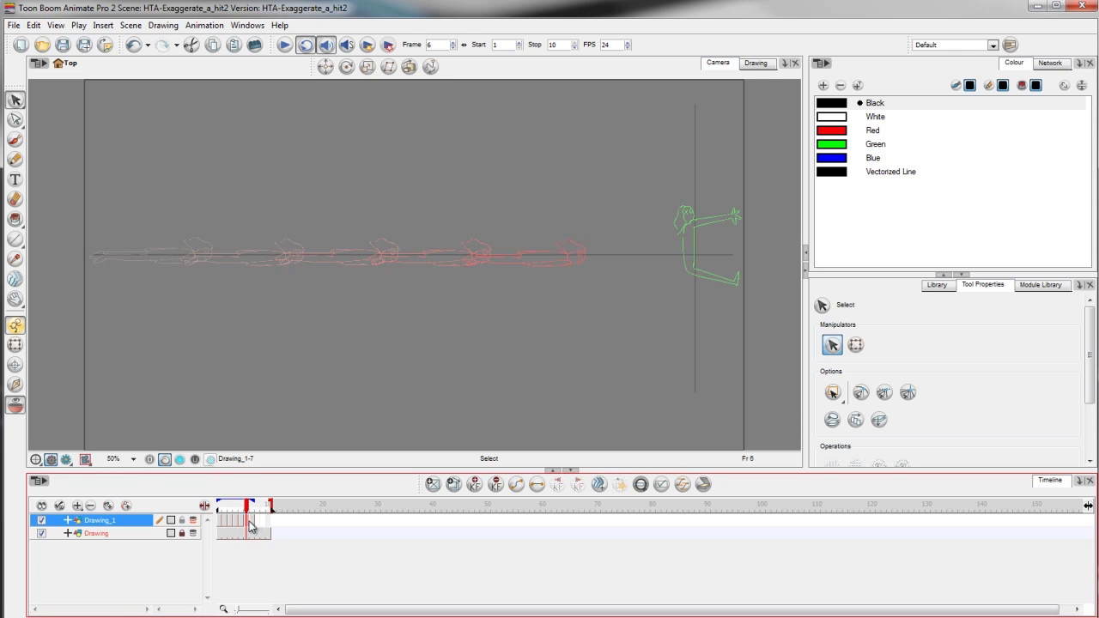
left_click(588, 262)
left_click_drag(588, 261, 677, 264)
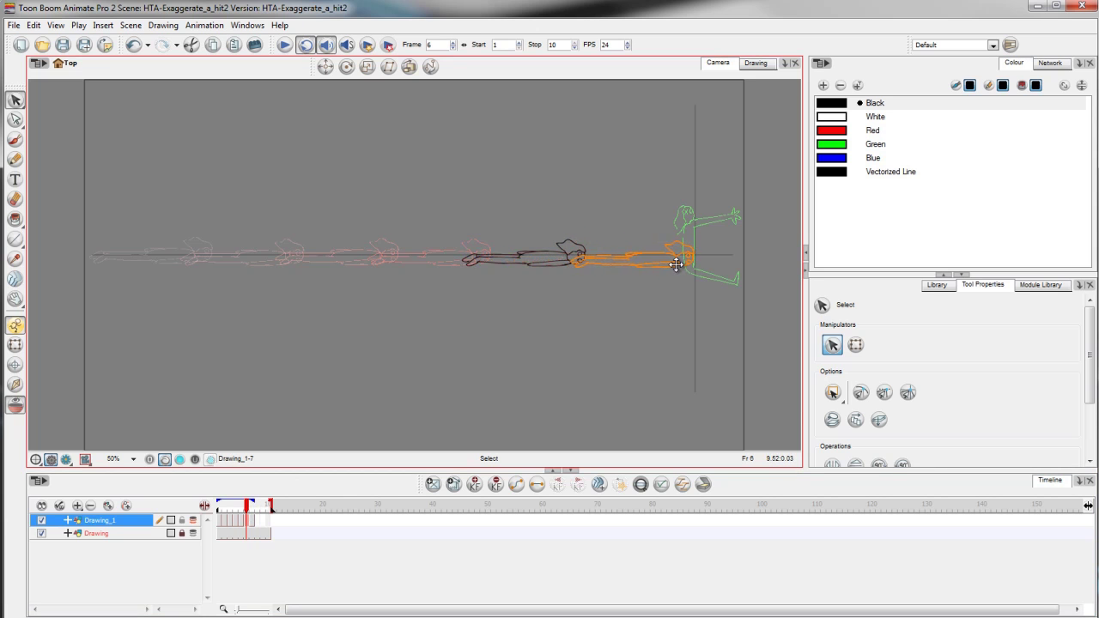
left_click(643, 302)
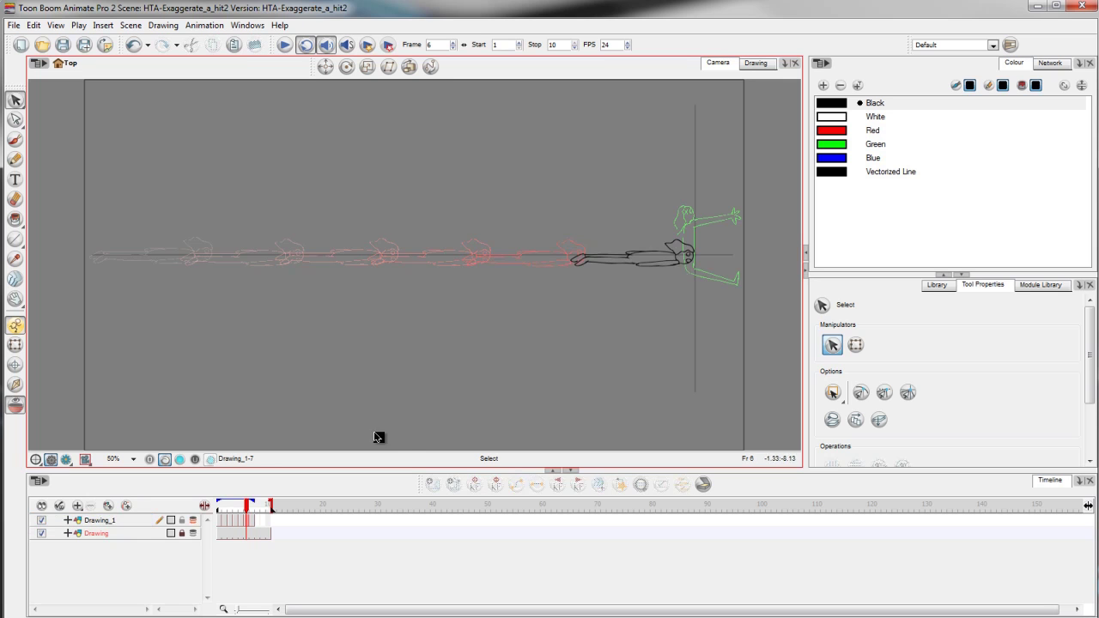
- Play back the animation with the extra wall-contact drawing on frame 6, and stop it
left_click_drag(248, 509, 248, 509)
left_click(284, 45)
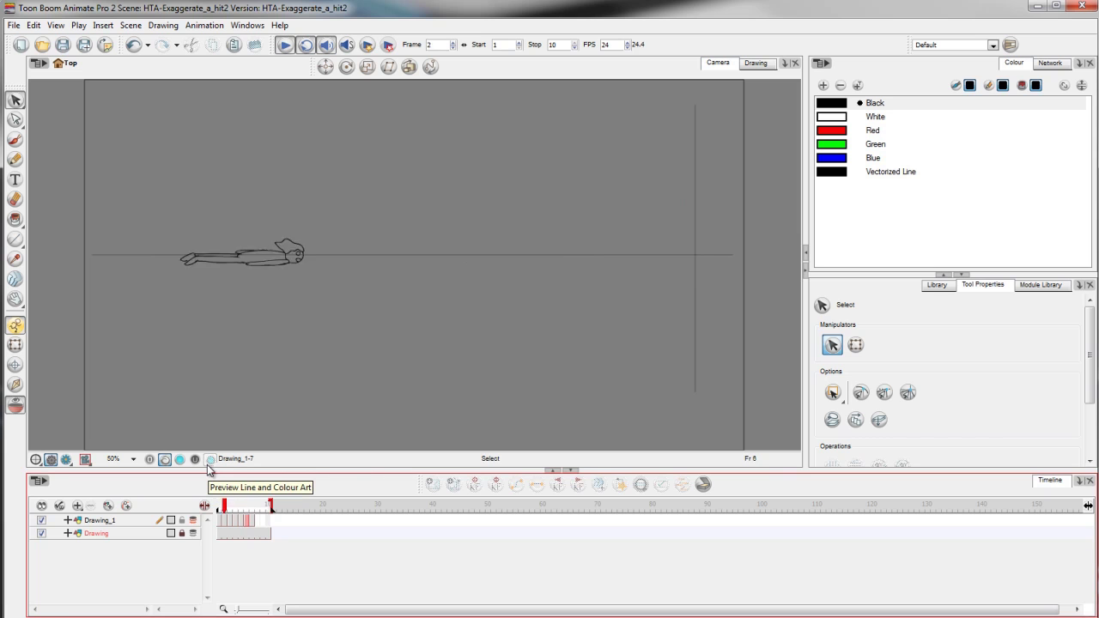
left_click(285, 46)
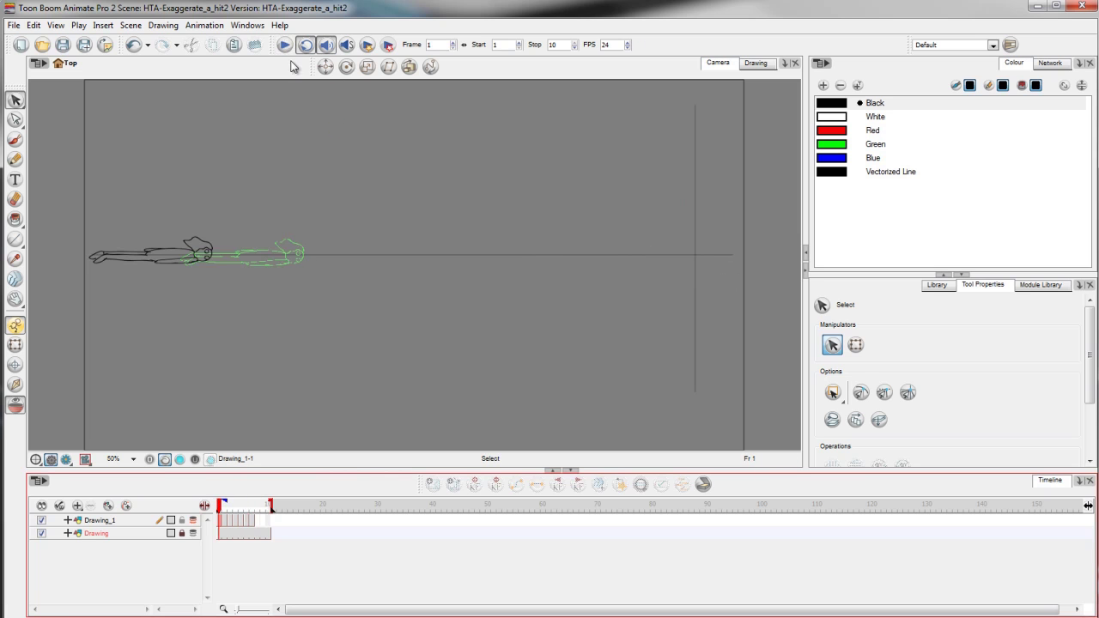
- Hold the impact pose from frame 7 through frame 10 and play back the result
left_click(268, 520)
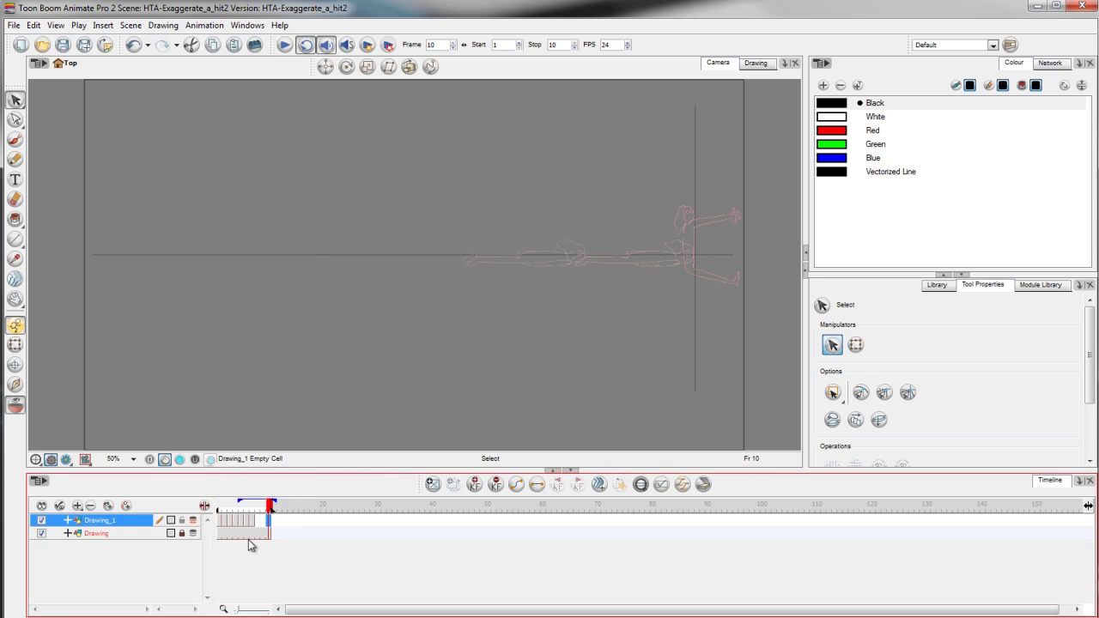
left_click(284, 45)
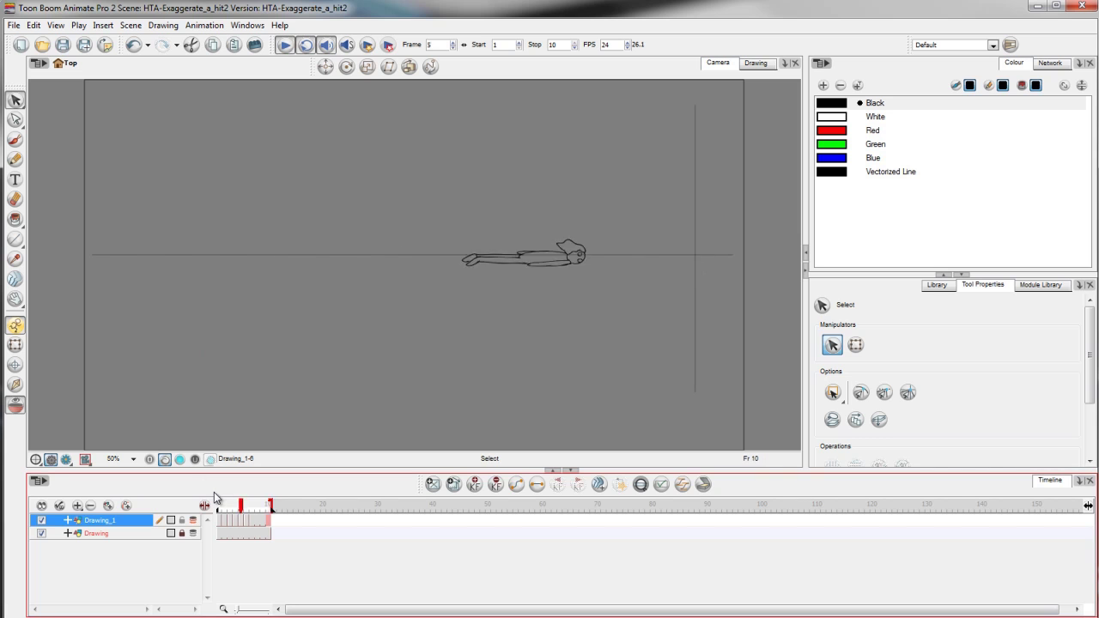
left_click(286, 44)
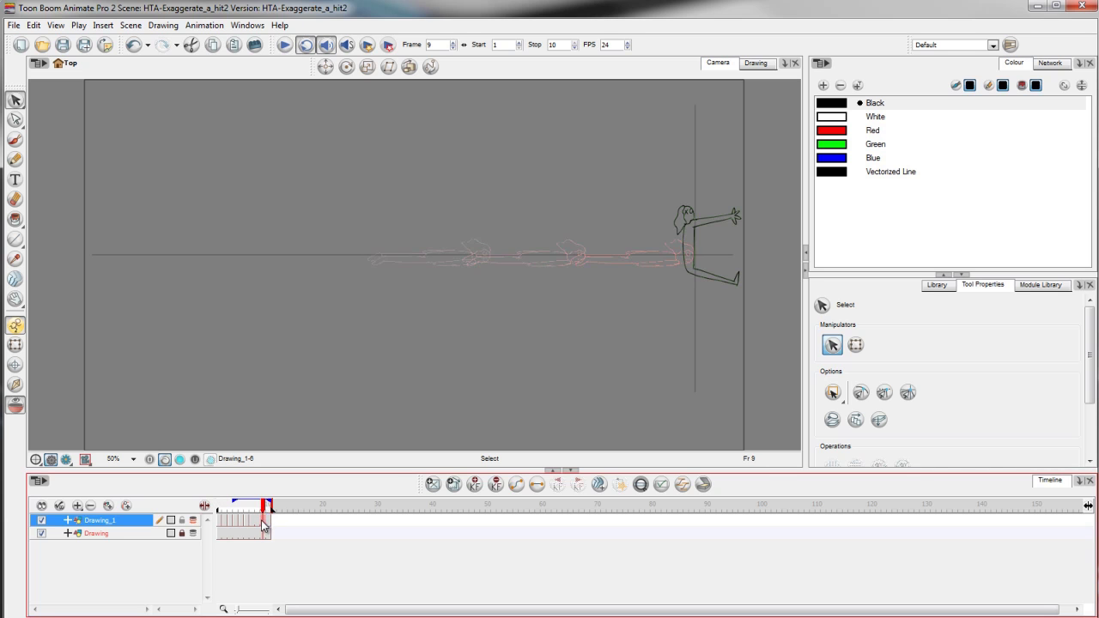
- Delete the flying figure from frame 6 and extend the impact pose back to frame 6
left_click(249, 527)
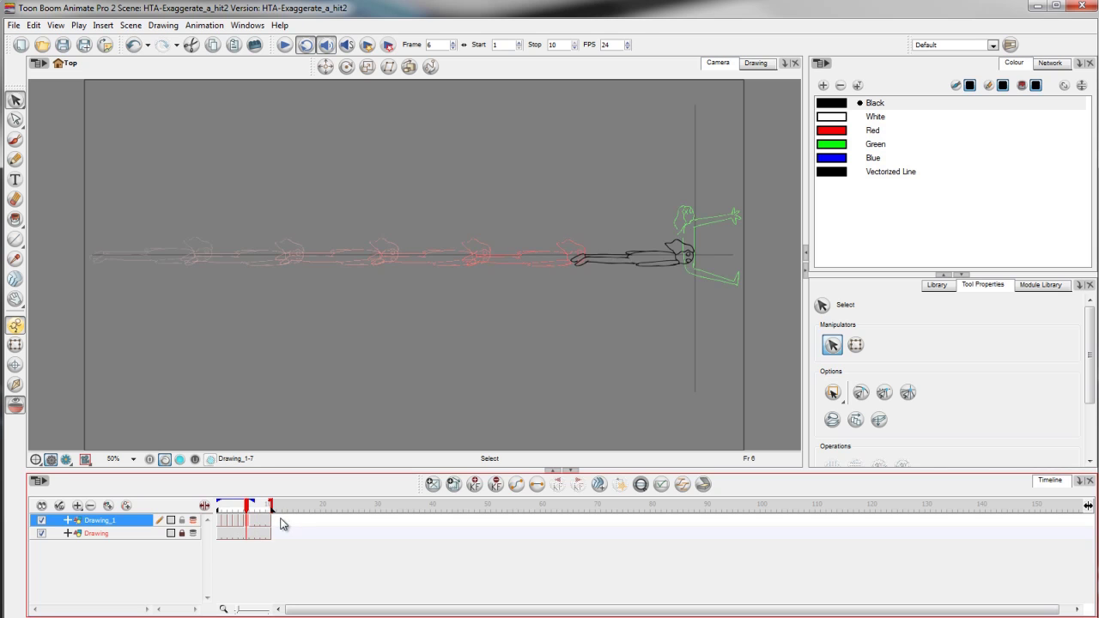
key("Delete")
left_click(250, 527)
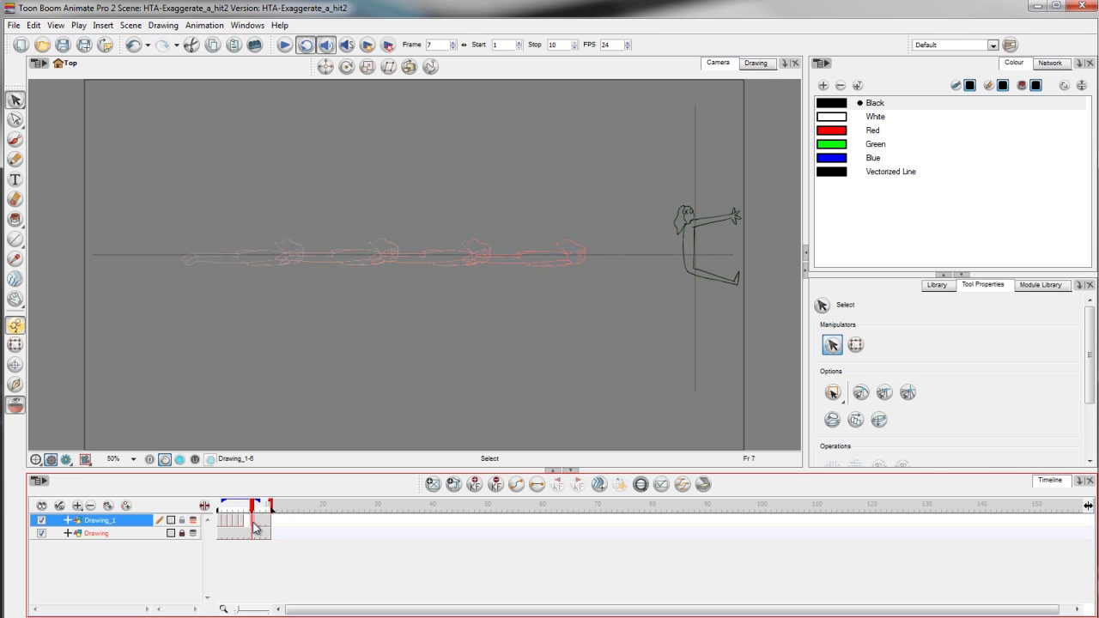
- Stretch the flying figure on frame 5 lengthwise until its head reaches the vertical line, and flatten it slightly
left_click(241, 527)
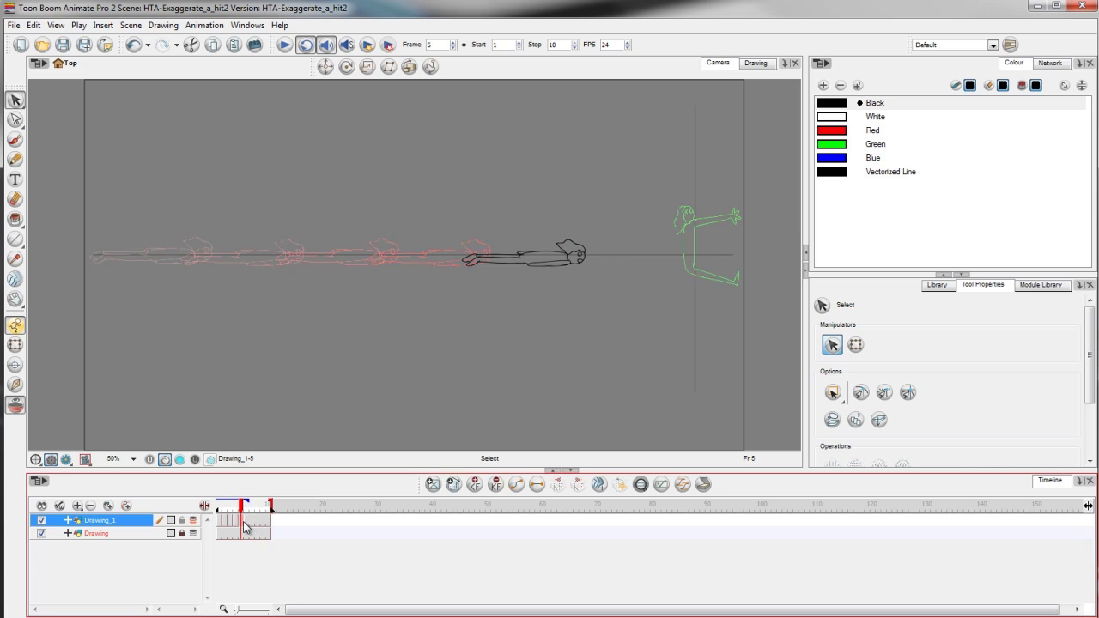
mouse_move(436, 181)
left_mouse_down()
mouse_move(620, 325)
mouse_move(636, 319)
left_mouse_up()
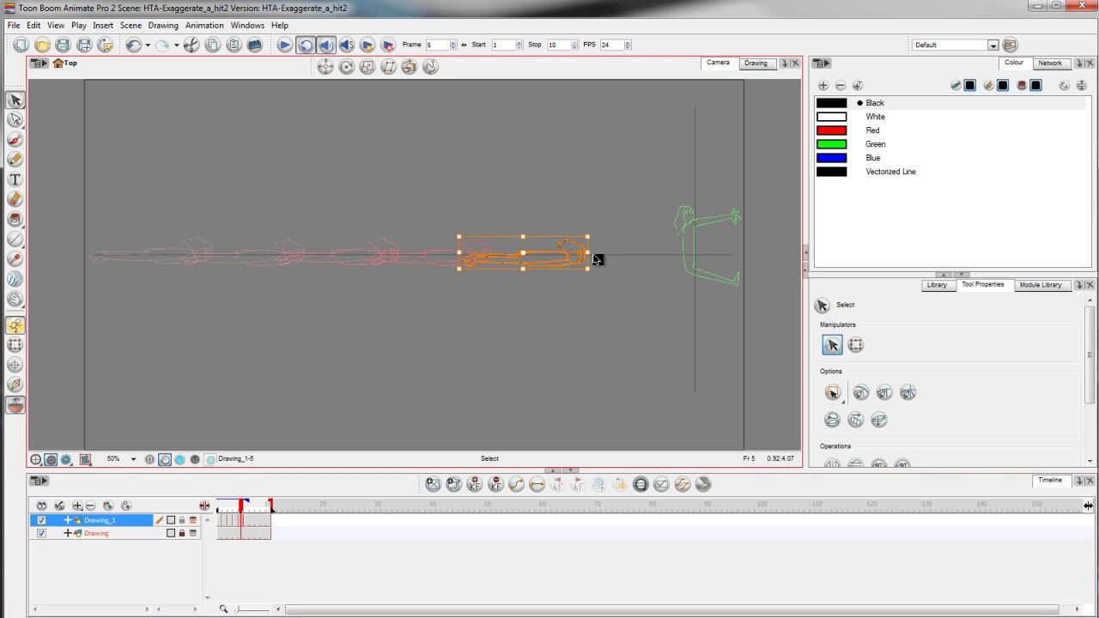
left_click_drag(591, 253, 697, 260)
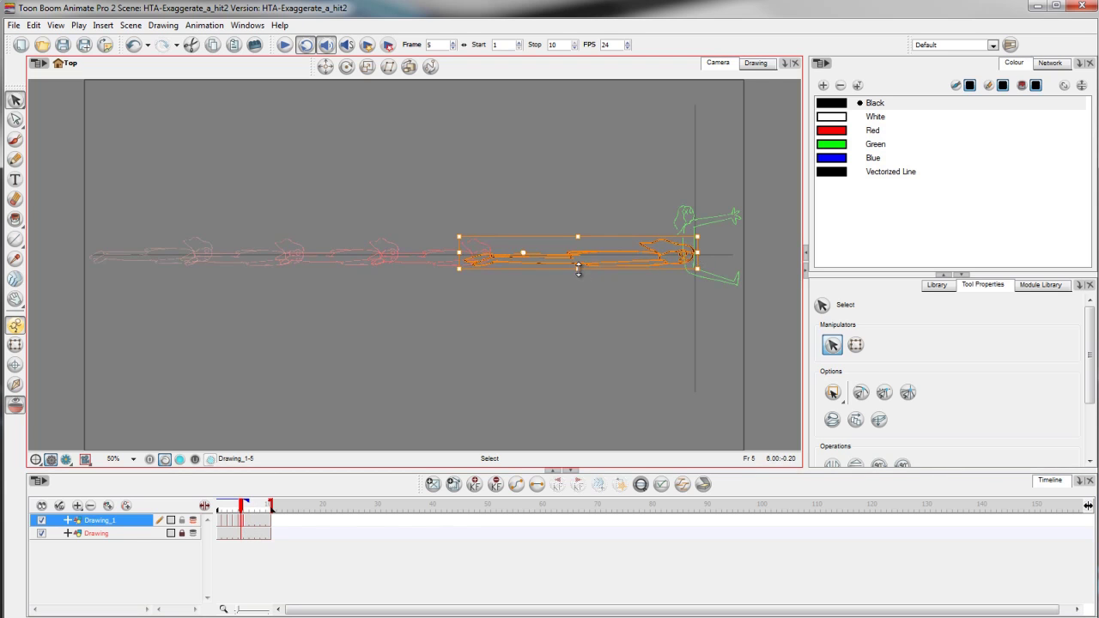
left_click_drag(580, 269, 584, 273)
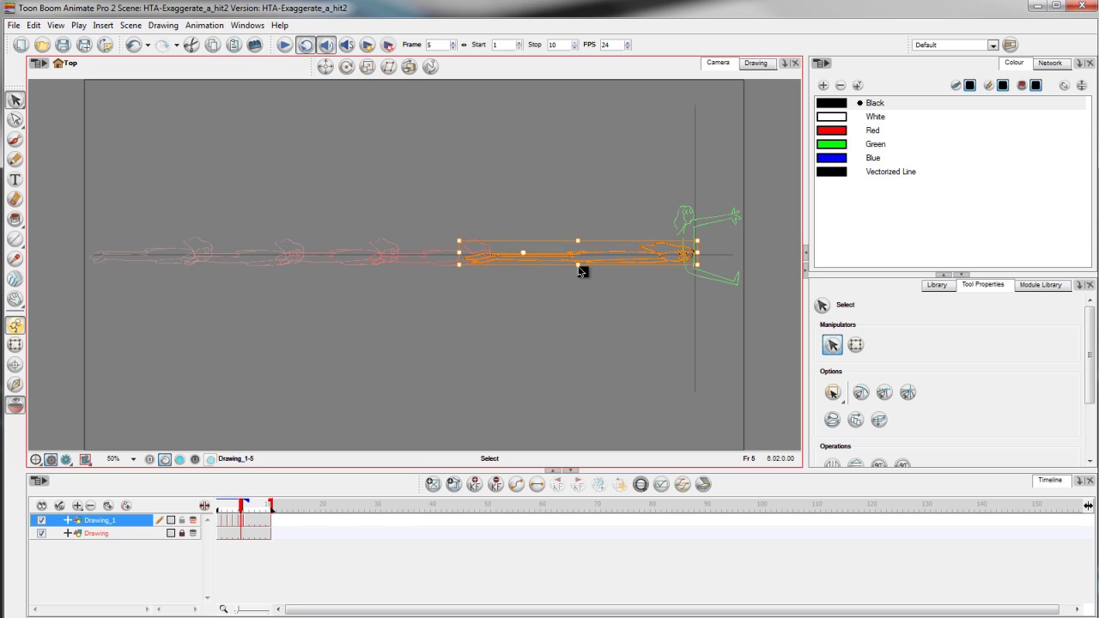
- Deselect the stretched figure on frame 5, play back the animation with it, and stop the playback
left_click(575, 297)
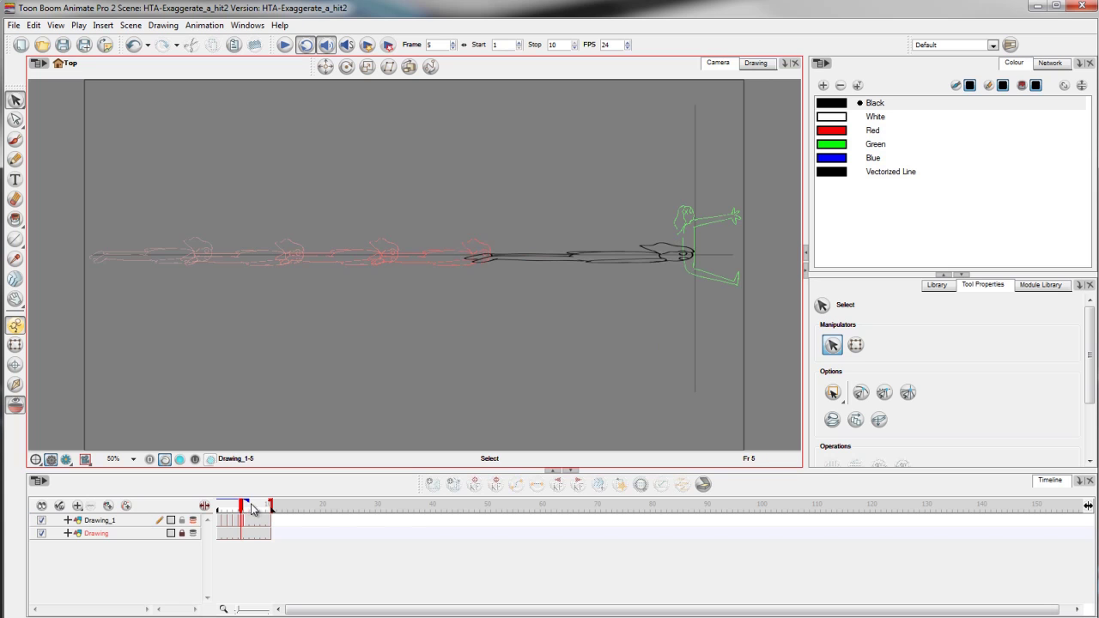
left_click(285, 44)
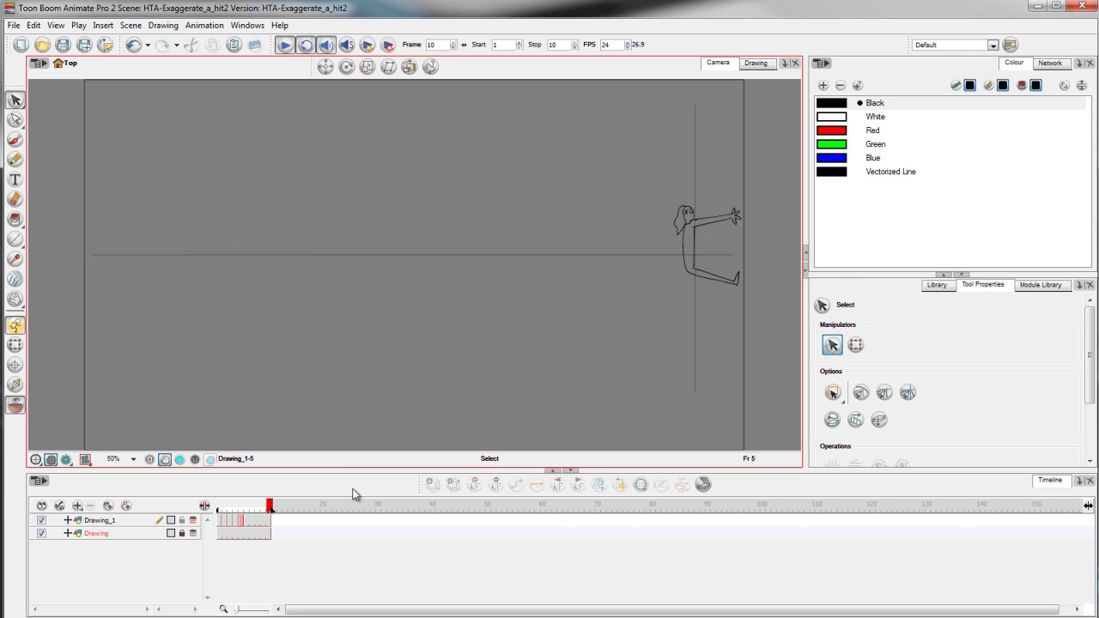
left_click(286, 46)
- Extend the scene to 12 frames, hold the guide lines and the impact pose through frame 12, and play back the result
left_click_drag(271, 505, 285, 505)
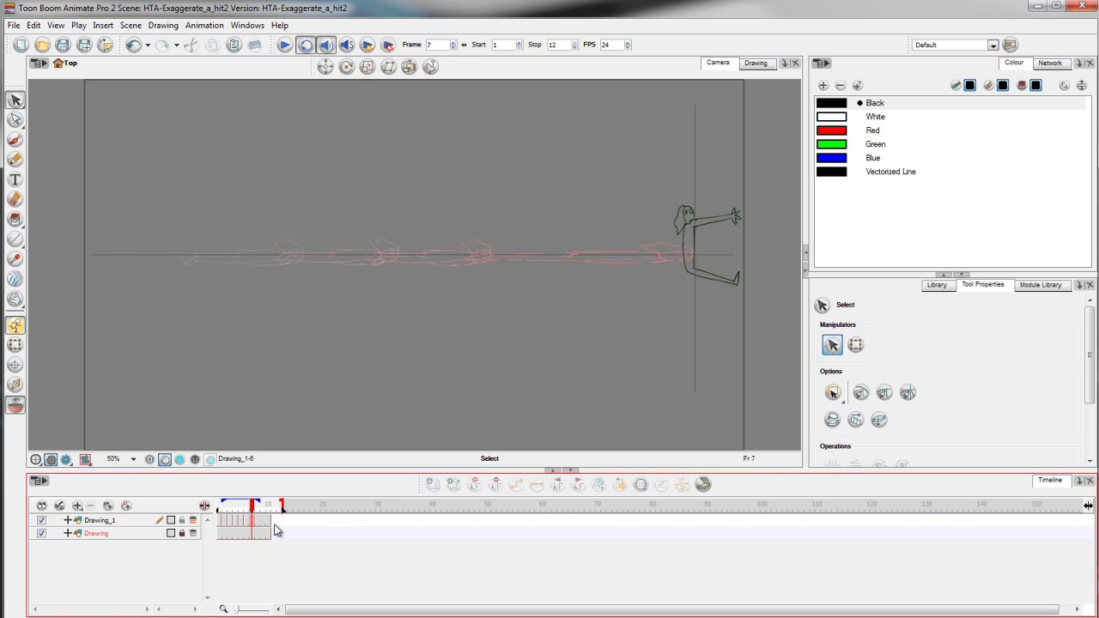
left_click(273, 538)
left_click(281, 534)
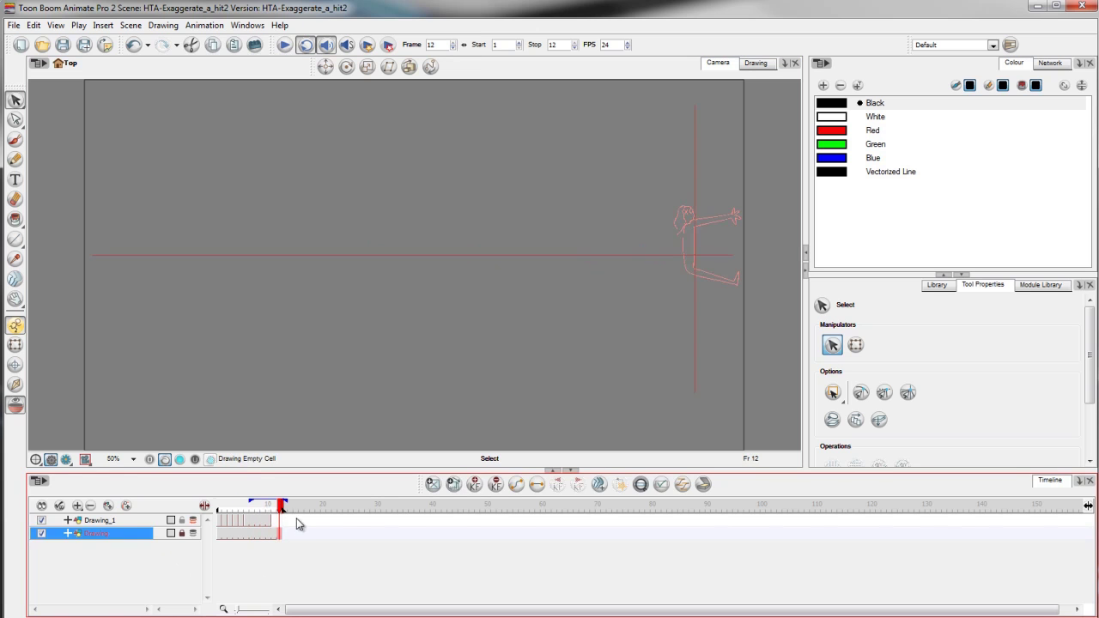
left_click(283, 521)
left_click(284, 45)
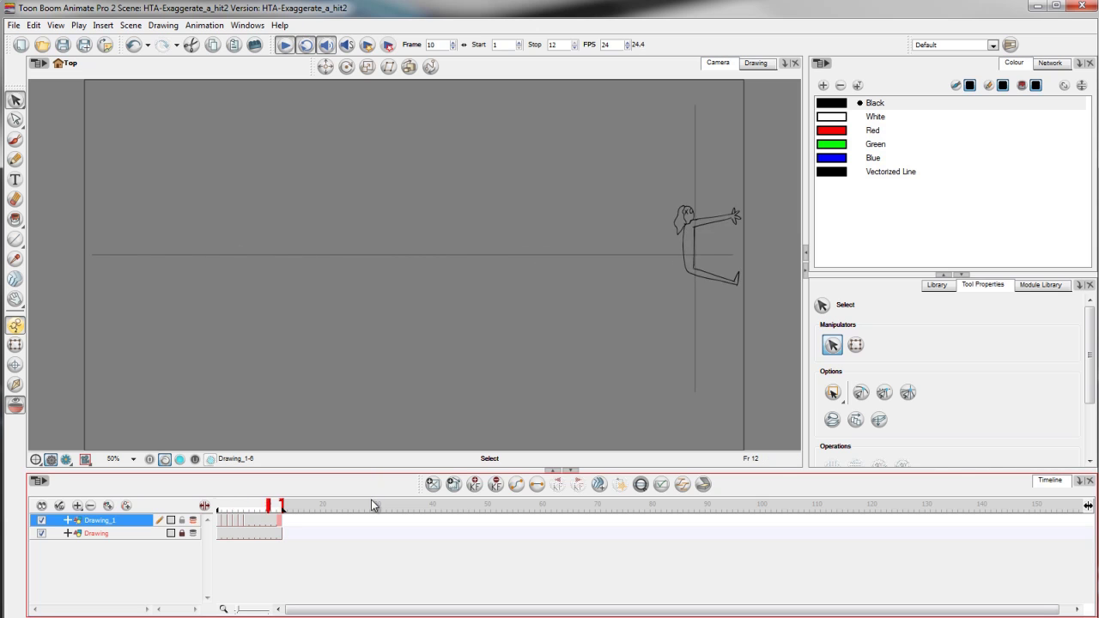
left_click(285, 46)
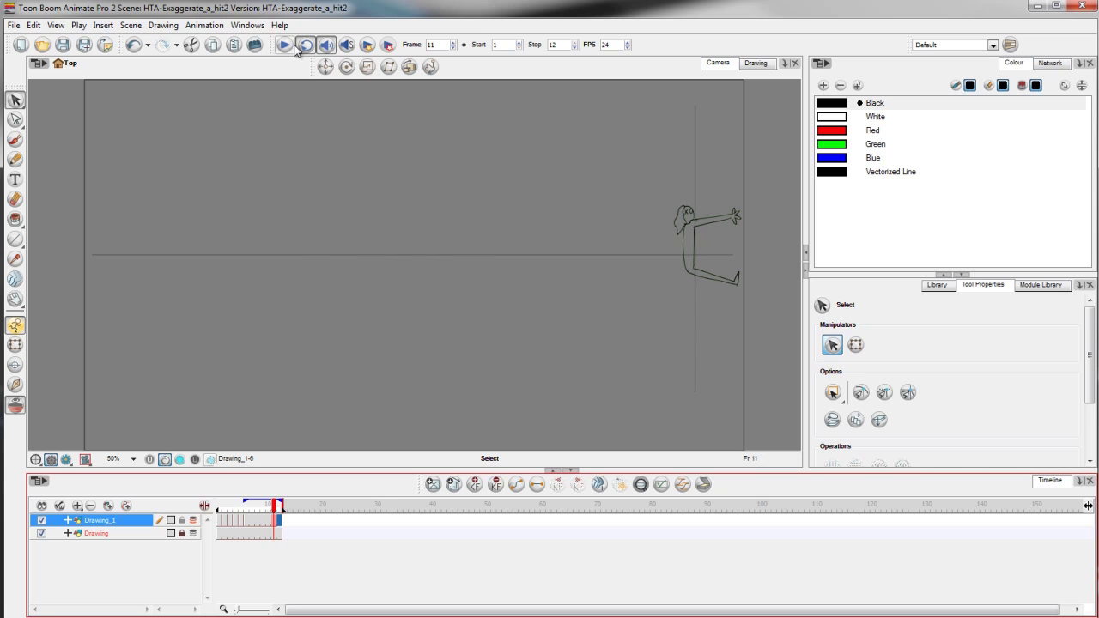